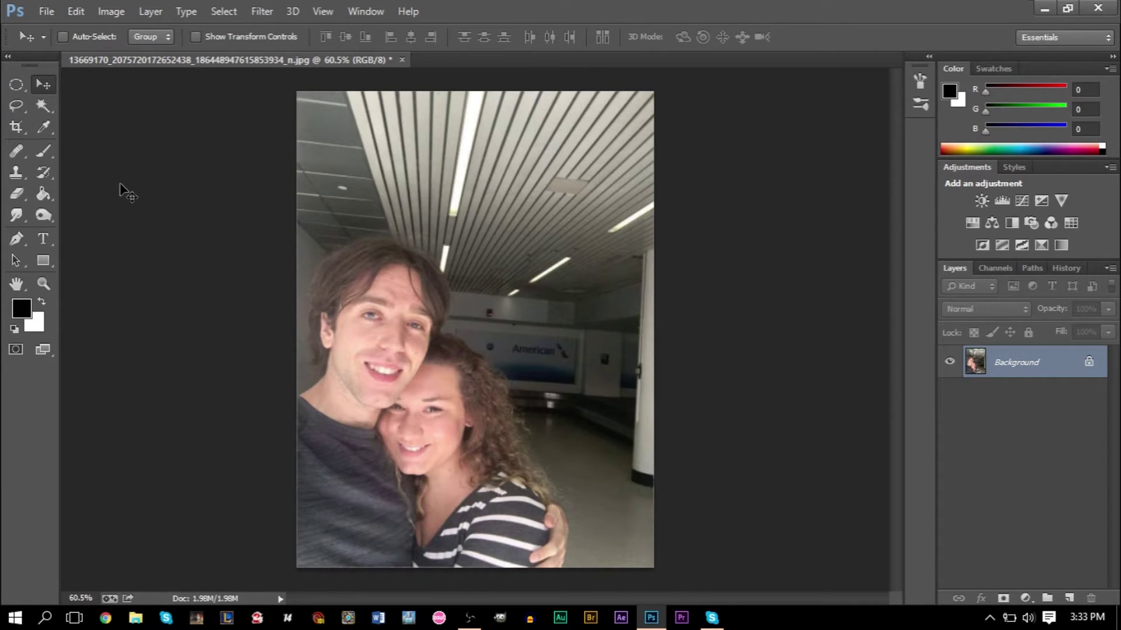
Step: Mute the system audio and show the desktop to look over the autumn, spring, snowflakes and pink texture image files
key("XF86AudioMute")
left_click(1119, 619)
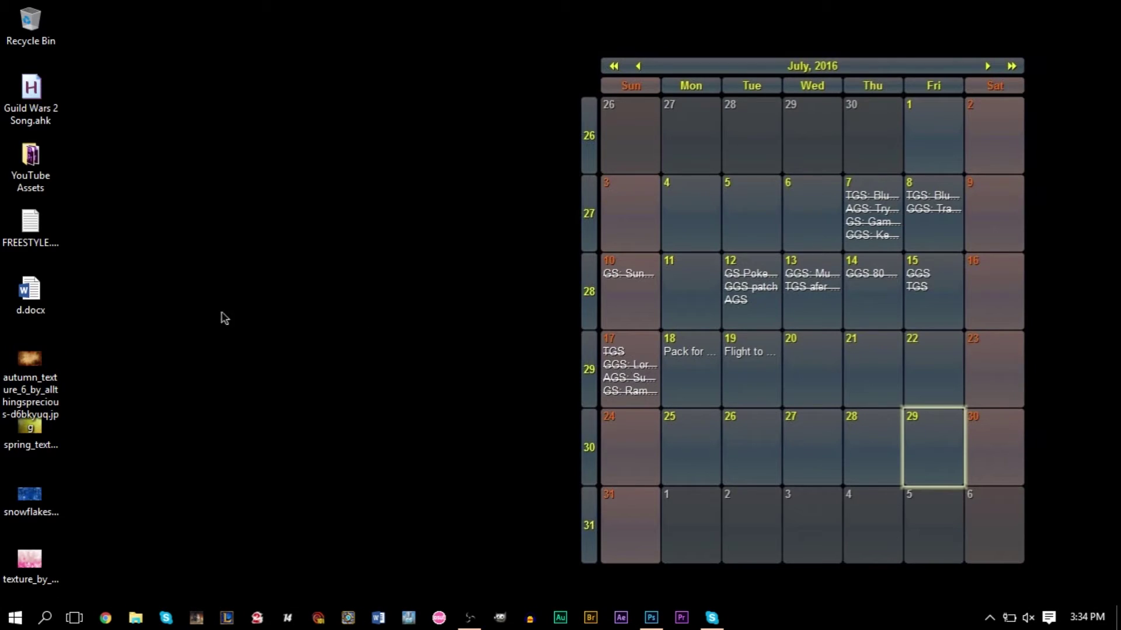
left_click(27, 490)
left_click_drag(123, 367, 39, 380)
left_click(38, 380)
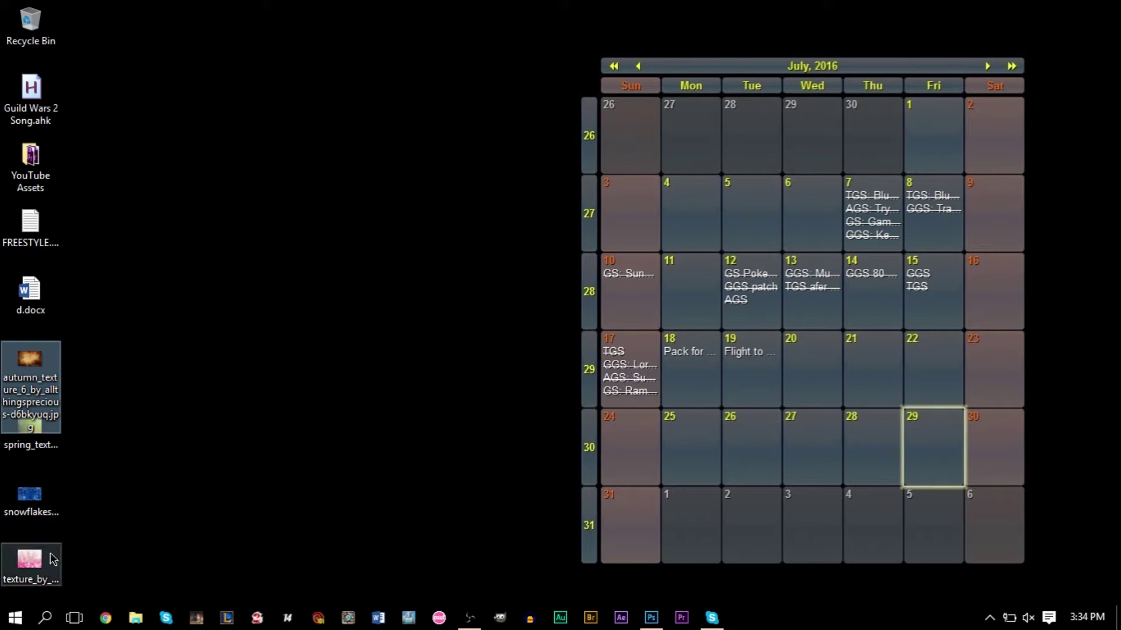
left_click(32, 563)
left_click(42, 504)
left_click(39, 438)
left_click(28, 363)
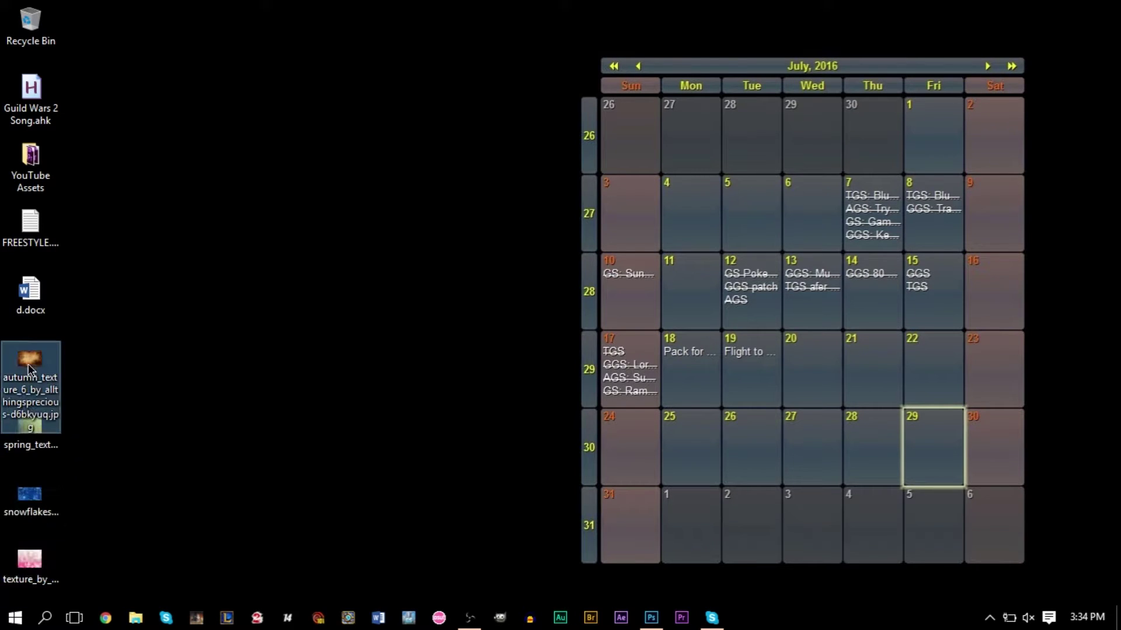
left_click(223, 318)
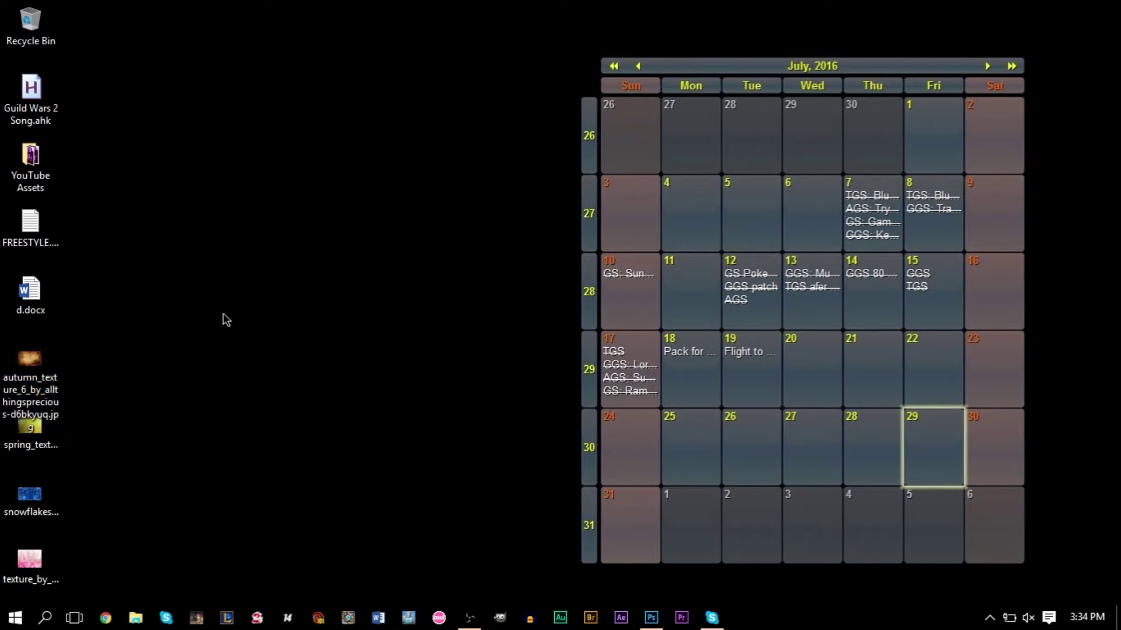
Step: Search Google Images in Chrome for "textures" and browse the image results
left_click(103, 621)
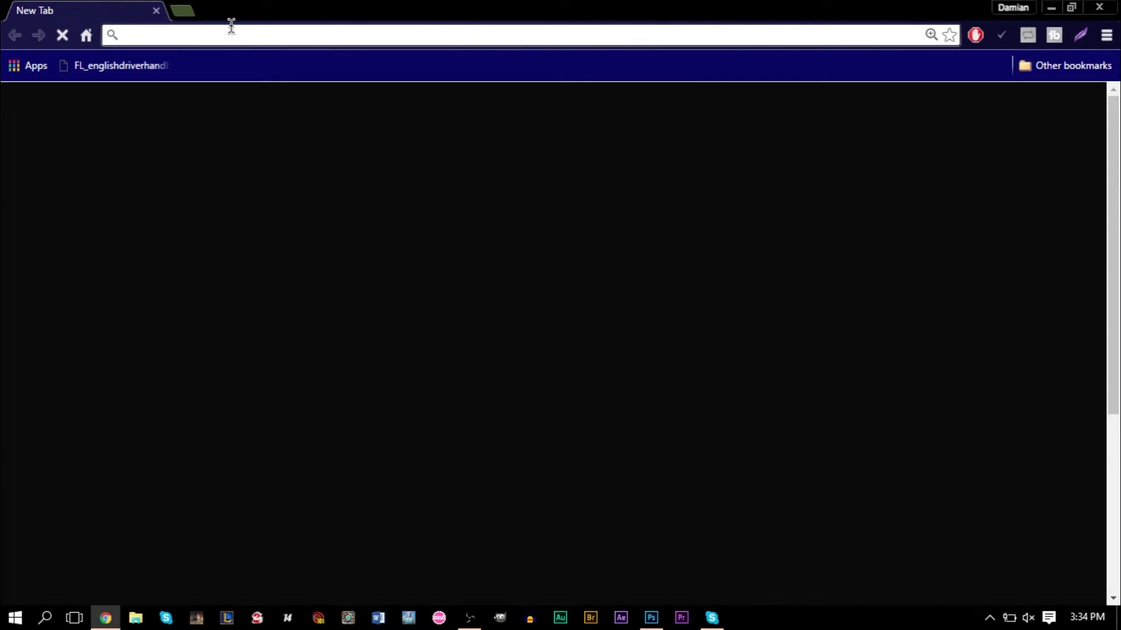
type("textures")
key("Return")
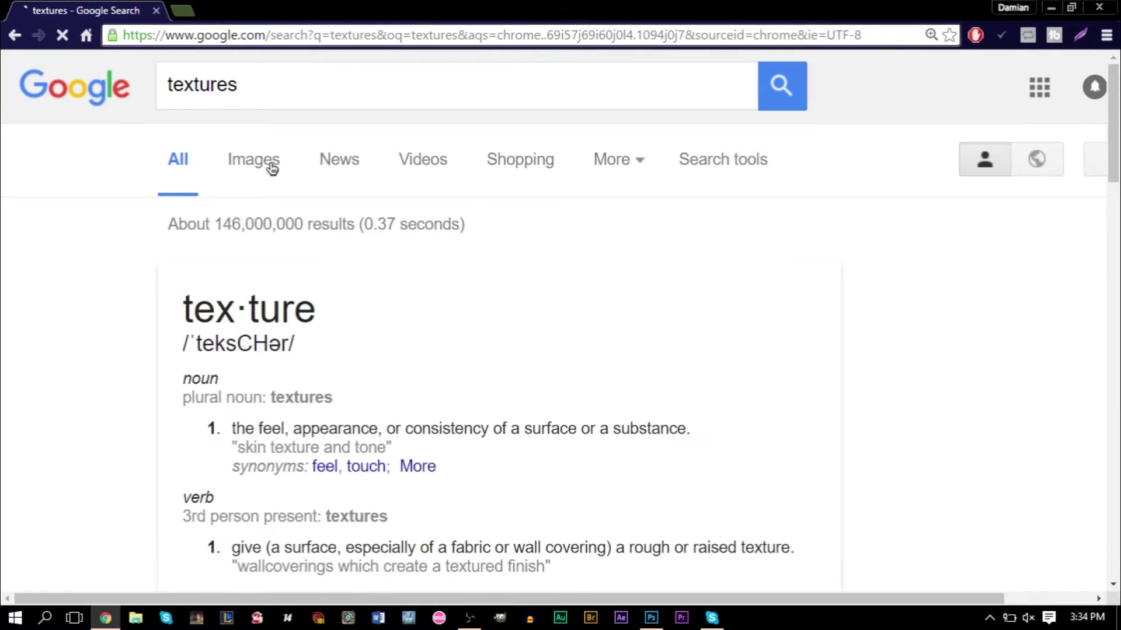
left_click(271, 167)
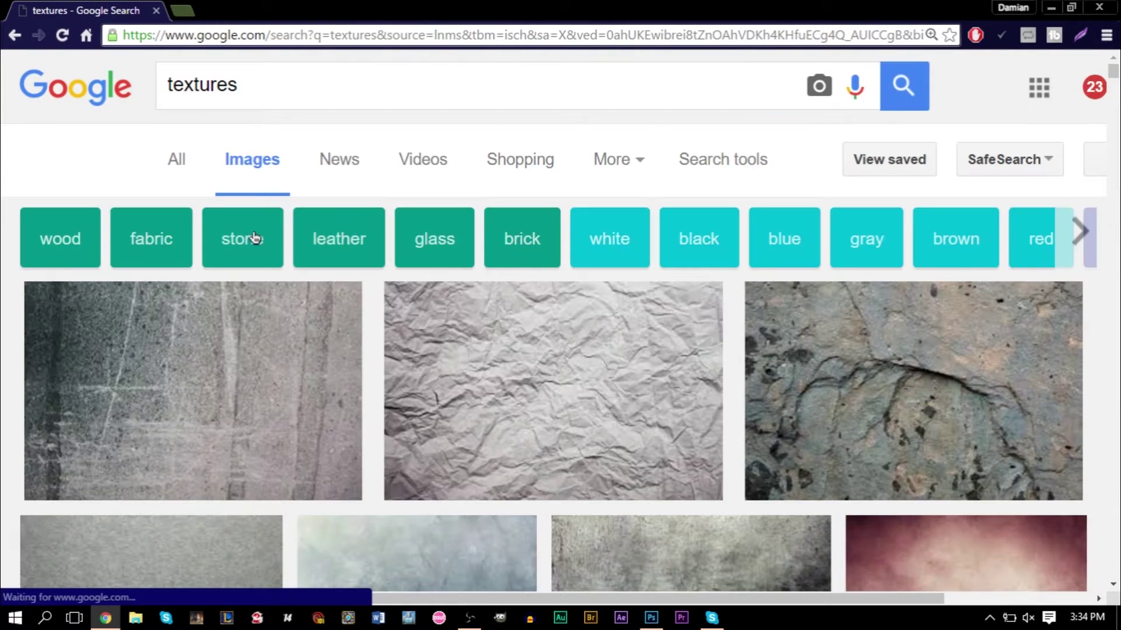
scroll(275, 268, "down", 6)
scroll(278, 274, "down", 5)
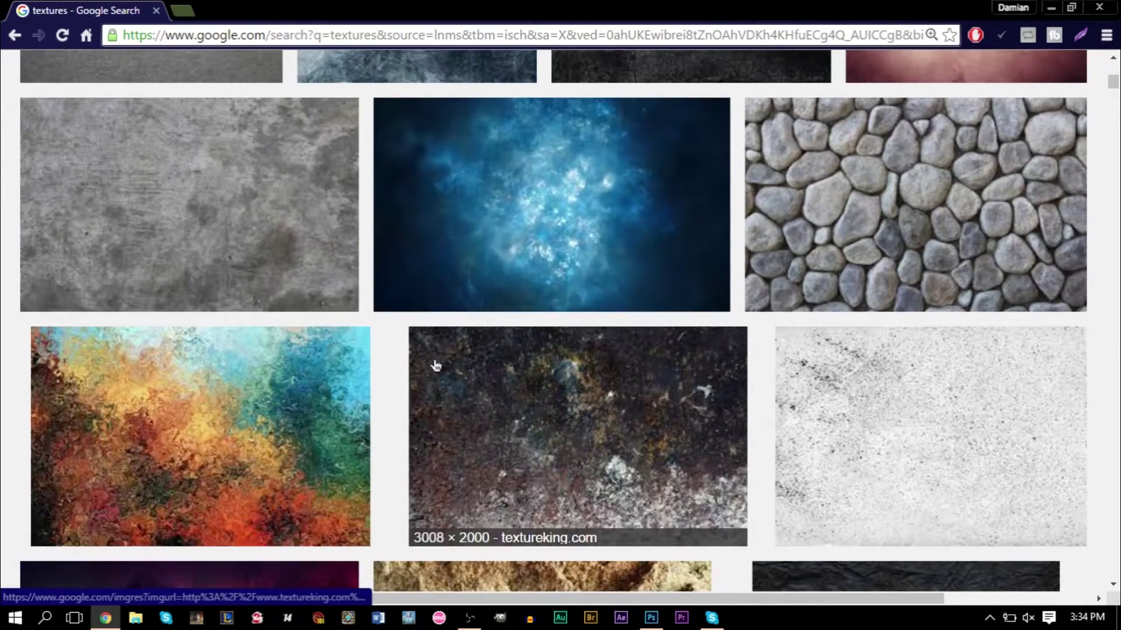
Step: Save the full-size multicoloured orange and teal texture to the Desktop as a JPEG under its suggested name, and check it on the desktop
left_click(214, 443)
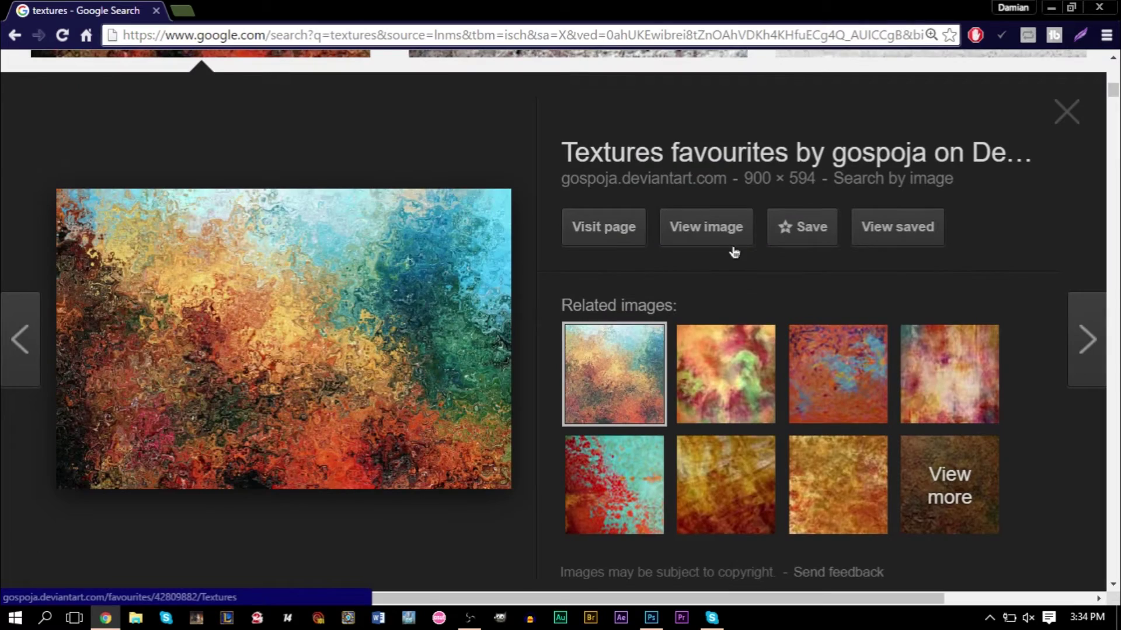
left_click(724, 230)
right_click(278, 309)
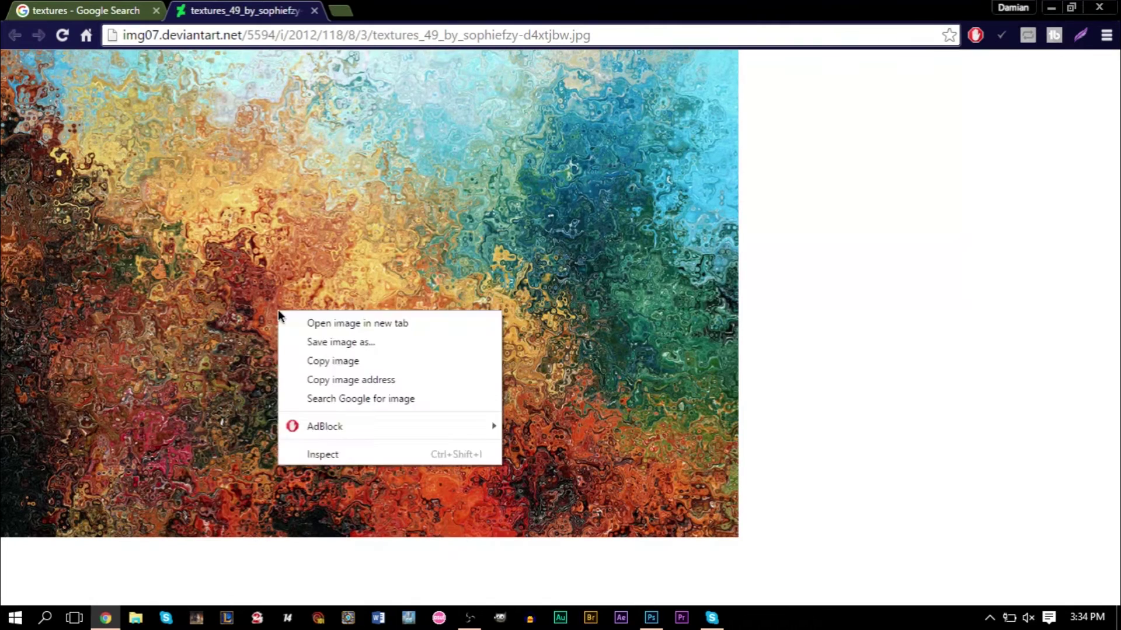
left_click(295, 335)
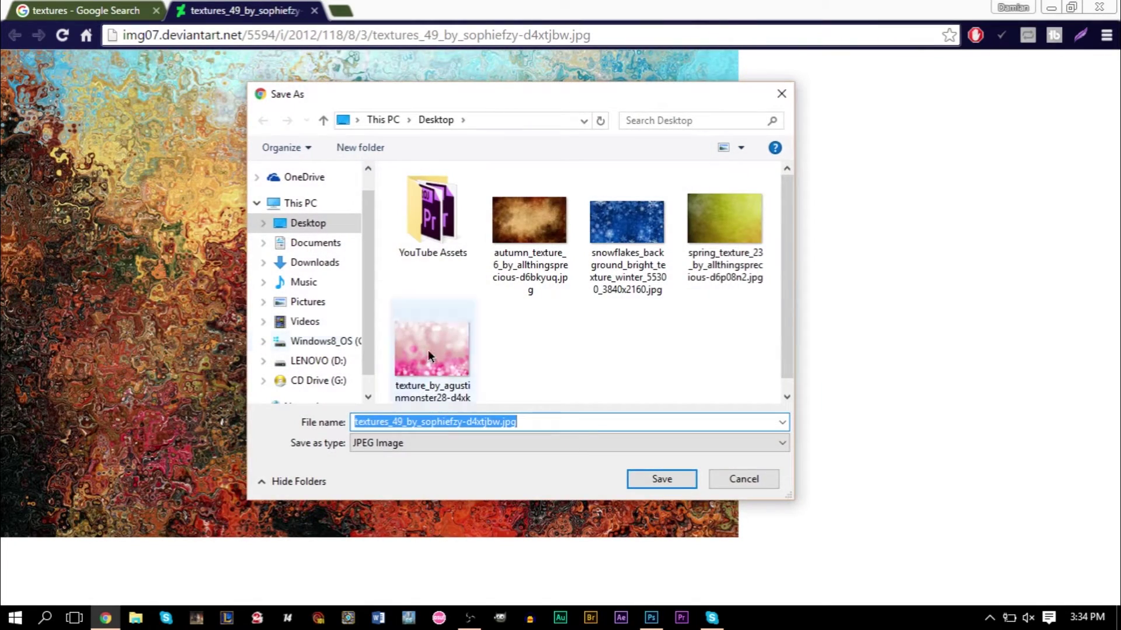
left_click(653, 480)
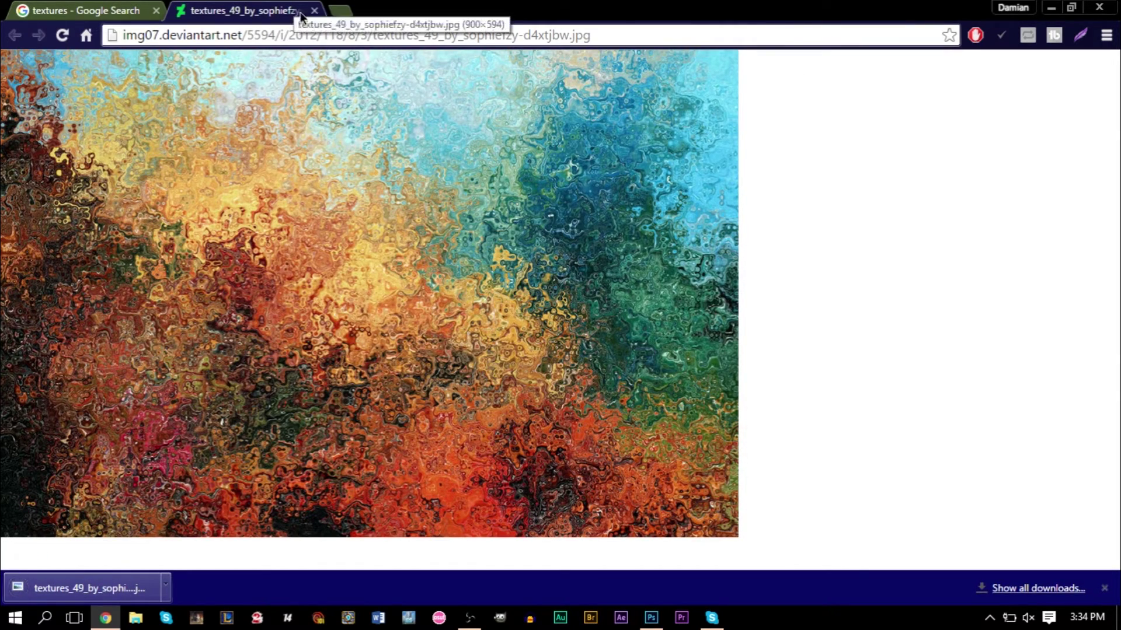
left_click(318, 11)
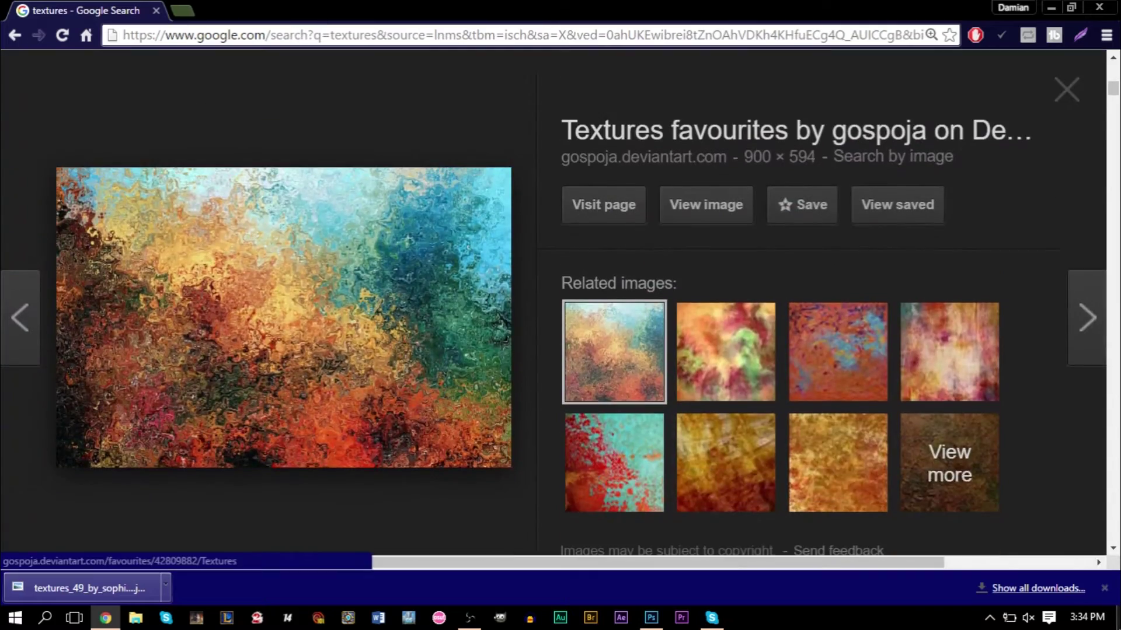
left_click(1119, 623)
left_click_drag(111, 26, 114, 377)
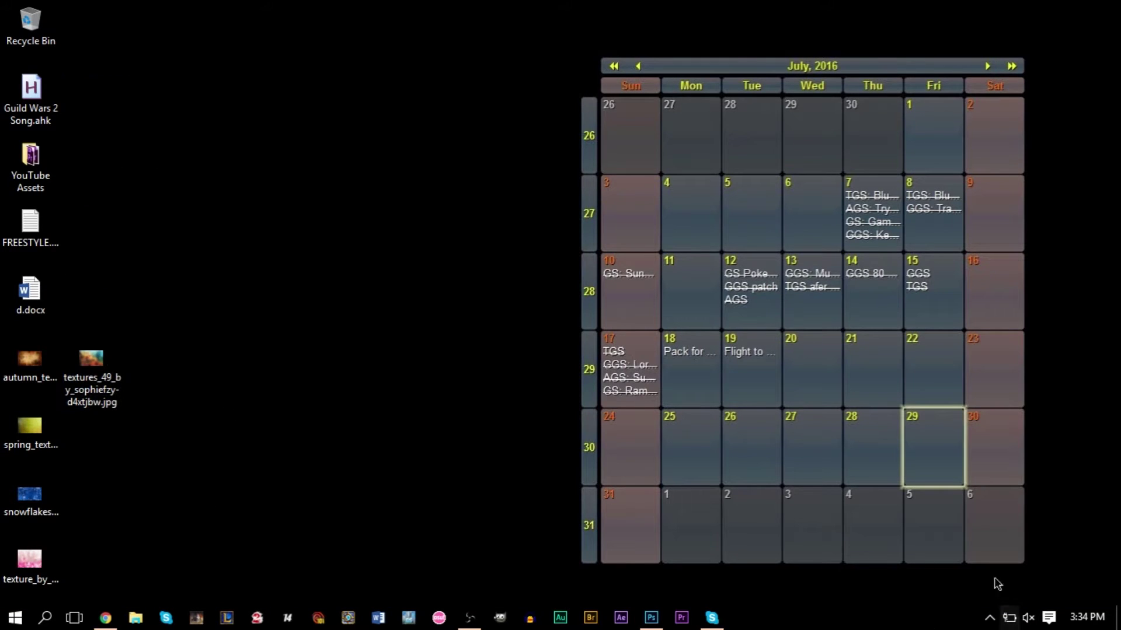
Step: Switch to Photoshop and add a Levels adjustment layer above the photo, keeping its properties clear of the image
left_click(644, 624)
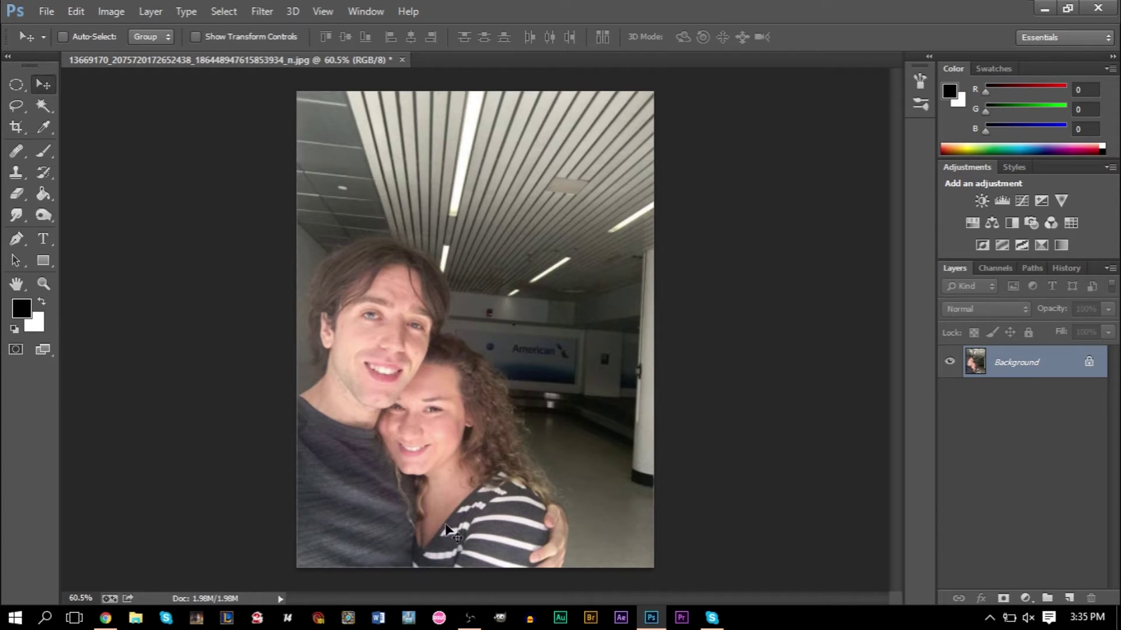
left_click(159, 12)
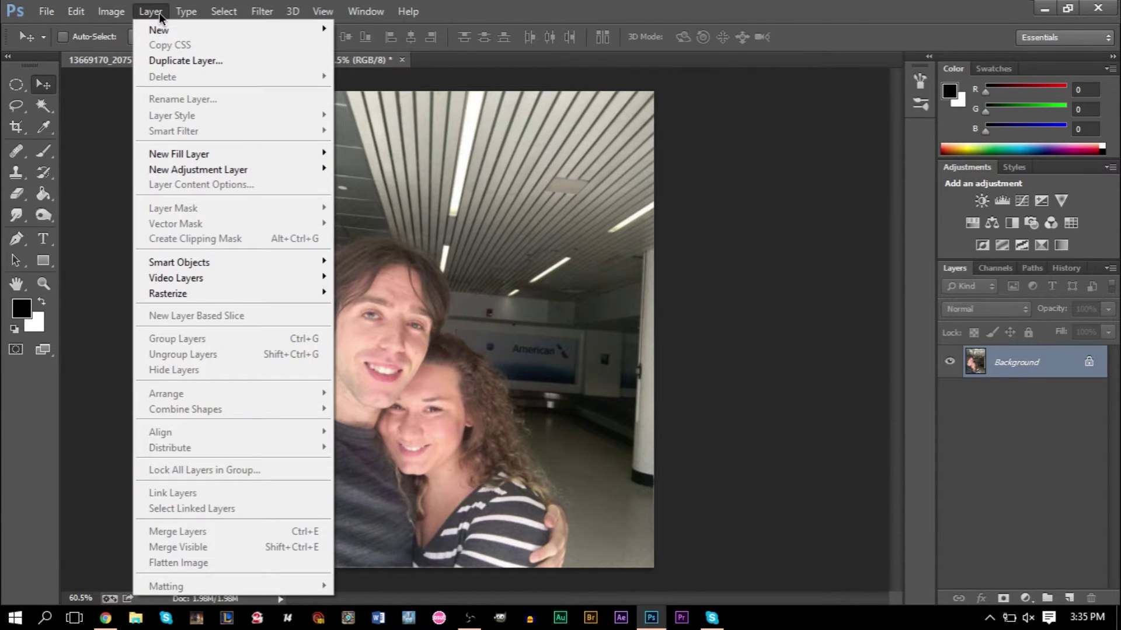
mouse_move(219, 168)
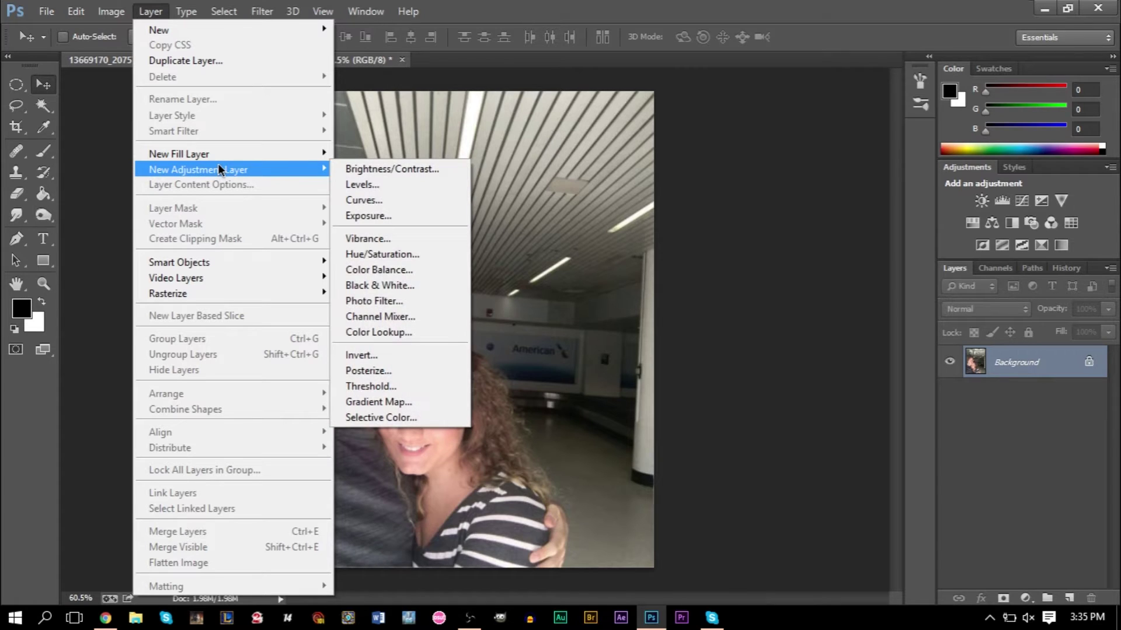
left_click(366, 186)
left_click(697, 193)
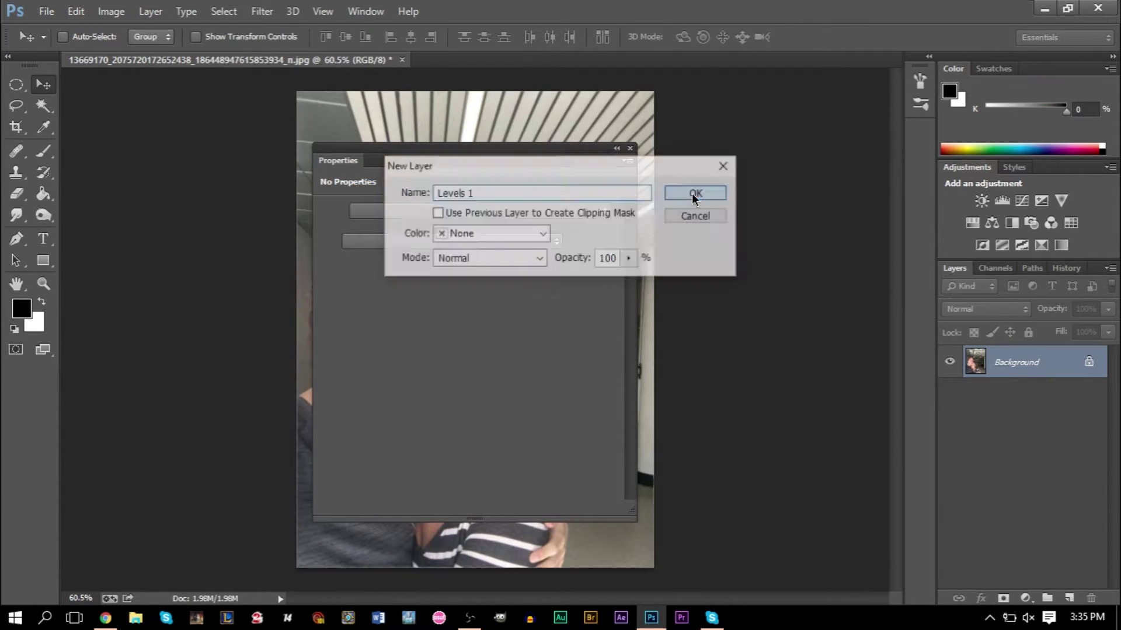
left_click_drag(458, 158, 856, 102)
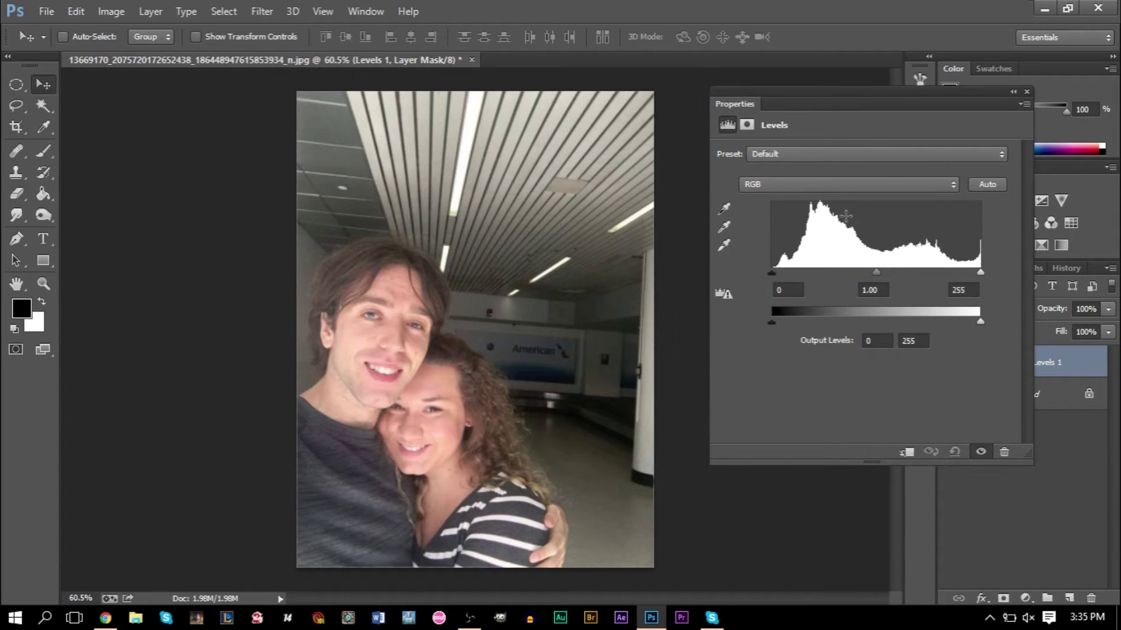
Step: Set the Levels midtone input to 0.87 and the white input level to 242
left_click_drag(772, 325, 732, 331)
mouse_move(982, 324)
left_mouse_down()
mouse_move(947, 326)
mouse_move(1000, 324)
left_mouse_up()
left_click_drag(874, 273, 885, 276)
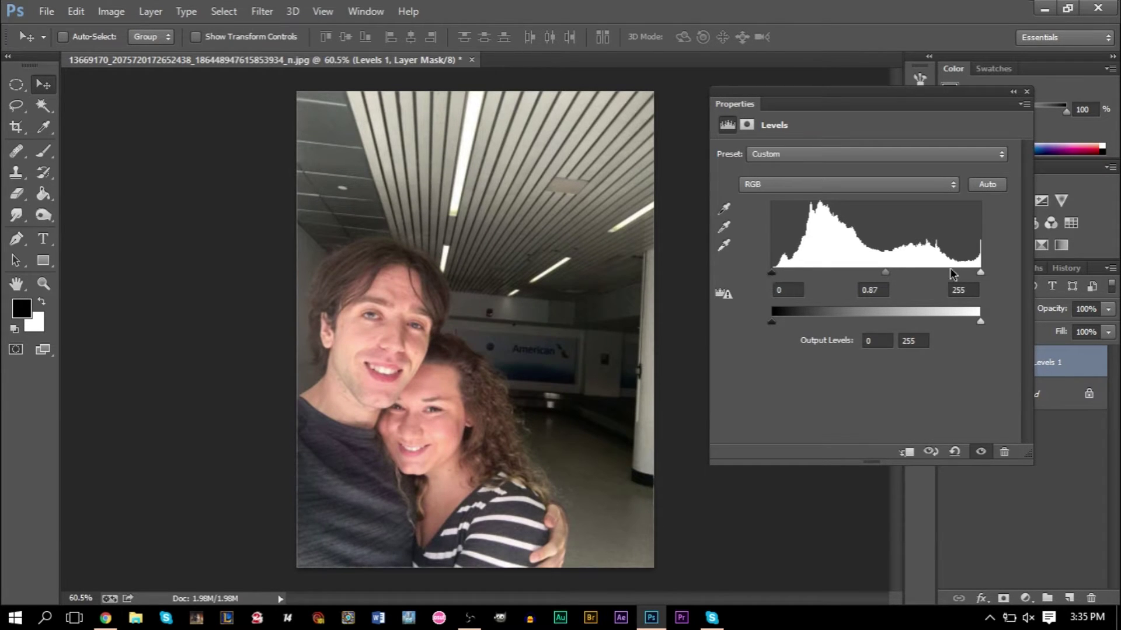
mouse_move(976, 272)
left_mouse_down()
mouse_move(949, 272)
mouse_move(980, 272)
mouse_move(969, 275)
left_mouse_up()
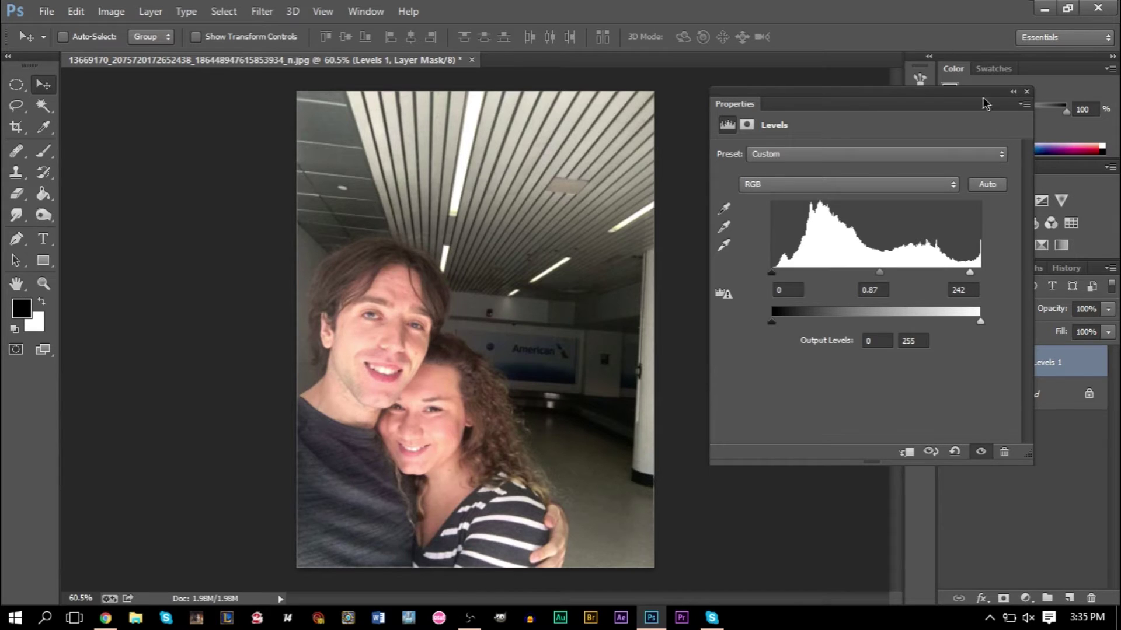
left_click(1010, 93)
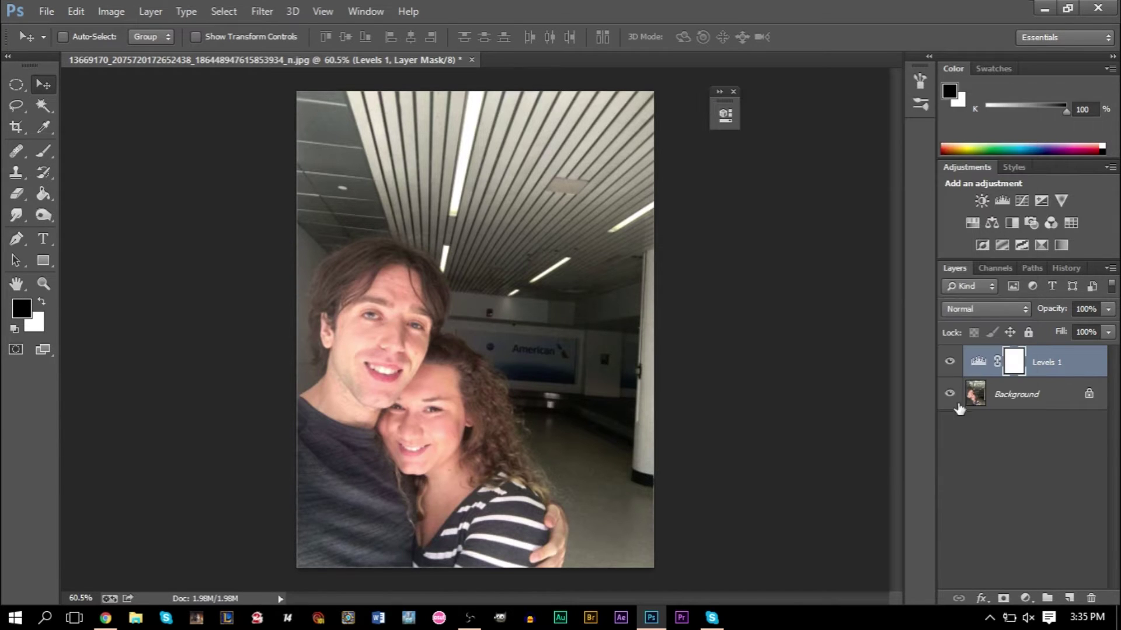
Step: Compare the photo with and without the Levels adjustment by toggling its visibility, and review its settings
left_click(949, 361)
left_click(950, 361)
left_click(949, 360)
left_click(950, 361)
left_click(950, 360)
left_click(950, 360)
left_click(949, 359)
left_click(950, 359)
left_click(949, 359)
left_click(950, 359)
left_click(721, 95)
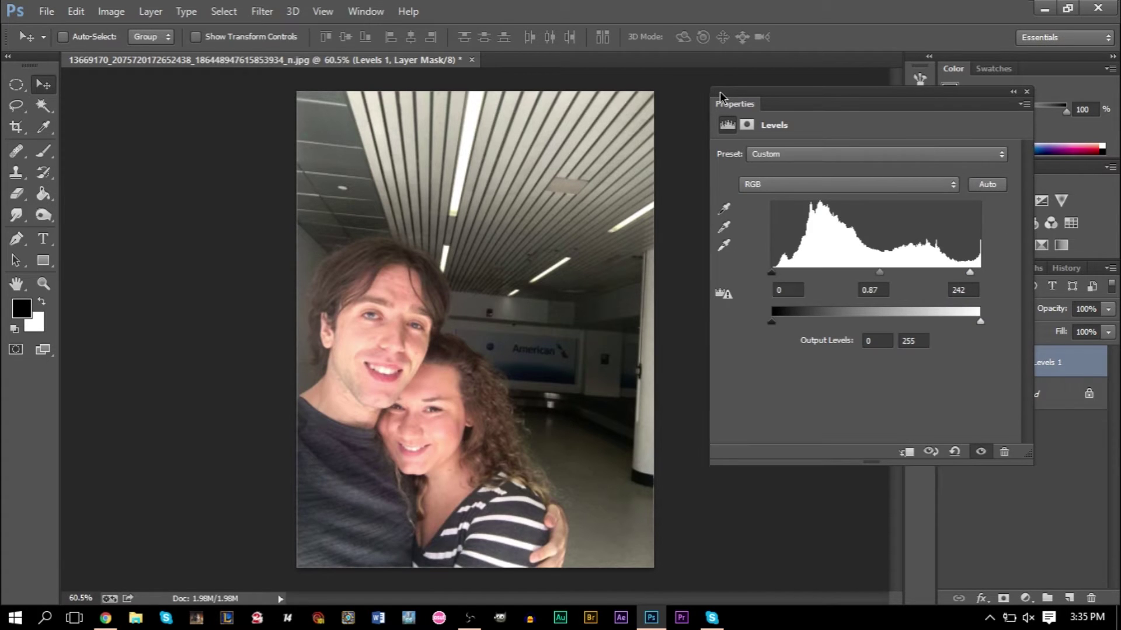
left_click(1014, 92)
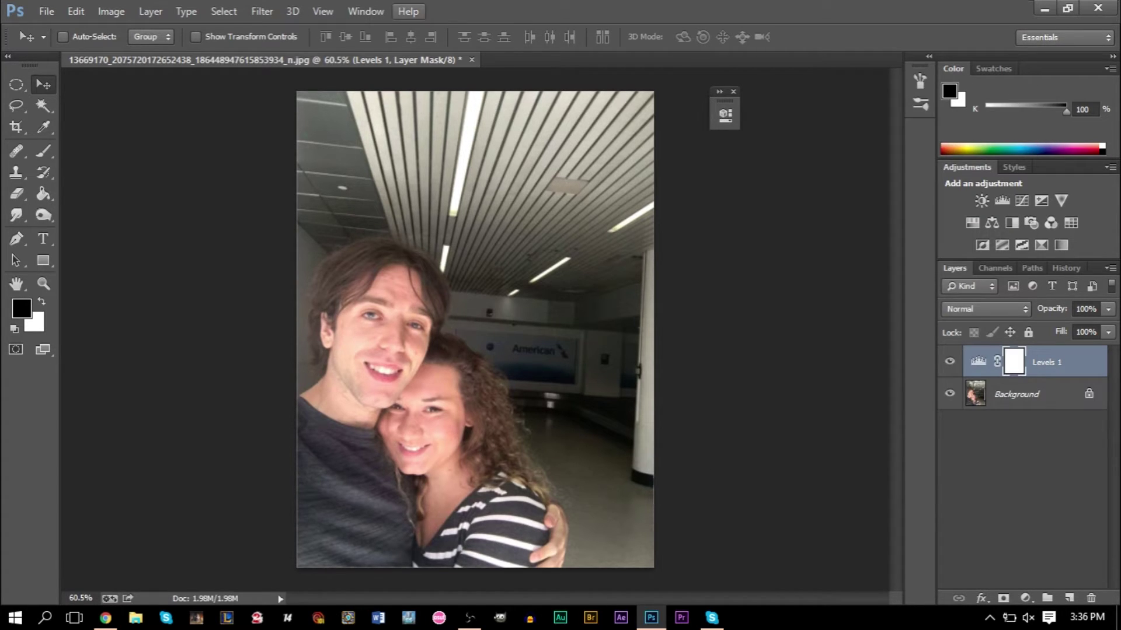
Step: Try a Curves adjustment layer above the Levels layer, keeping its properties clear of the photo
left_click(149, 10)
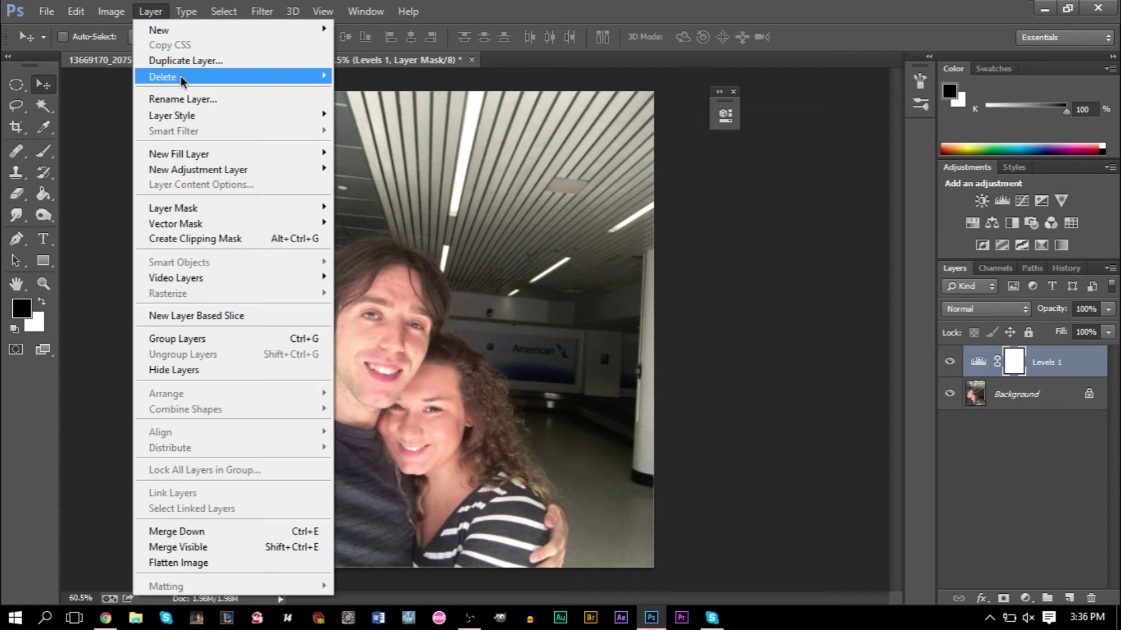
mouse_move(225, 169)
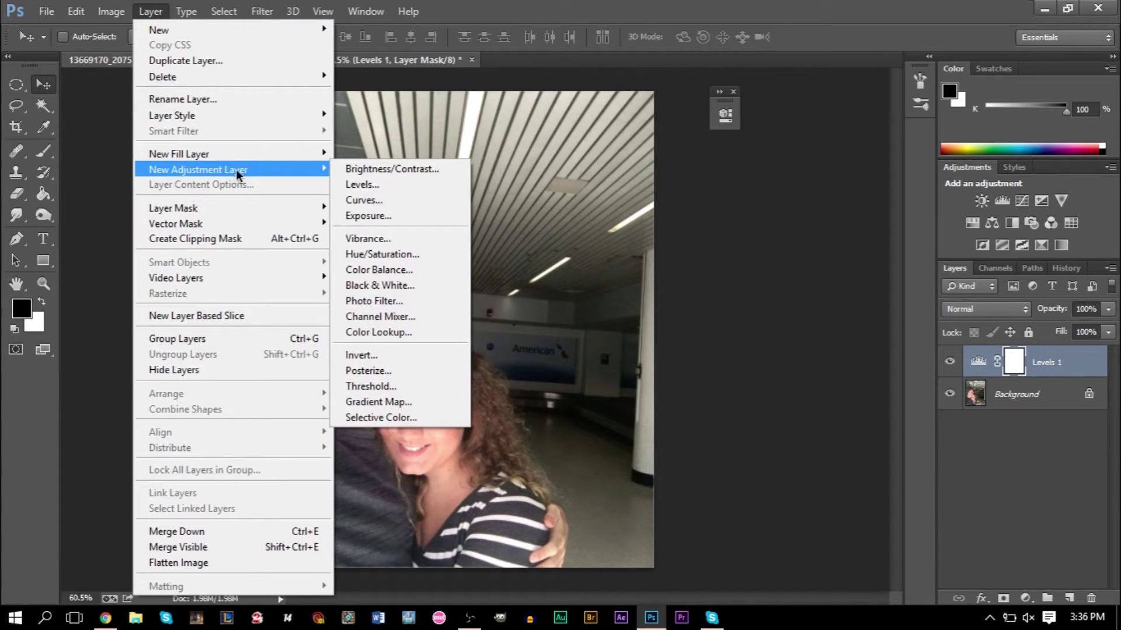
left_click(381, 199)
left_click(713, 193)
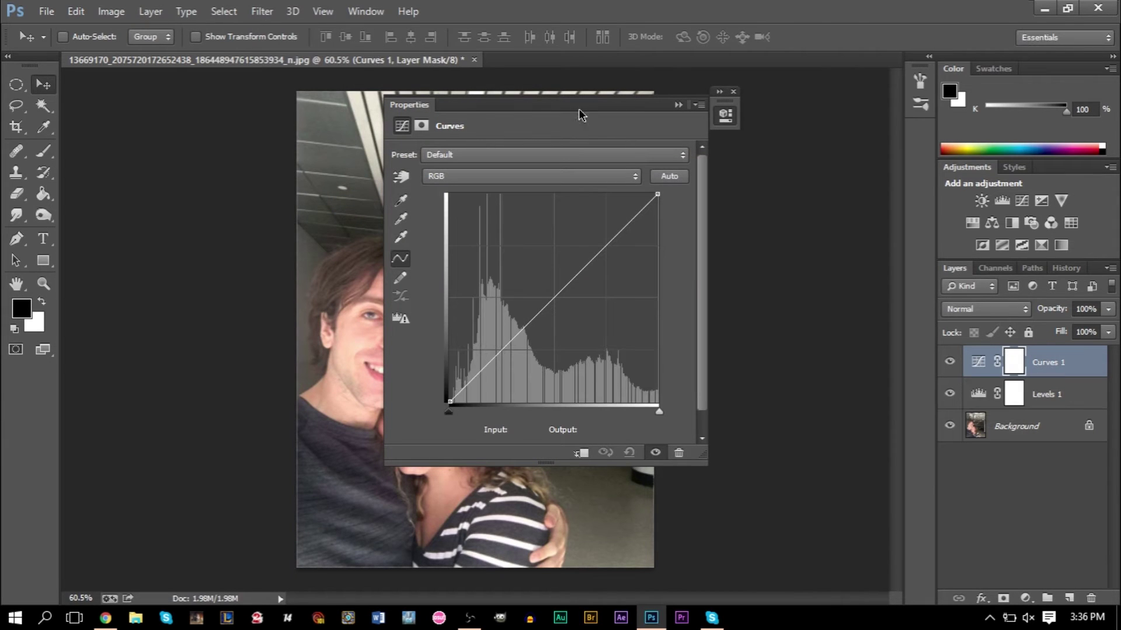
left_click_drag(512, 105, 853, 95)
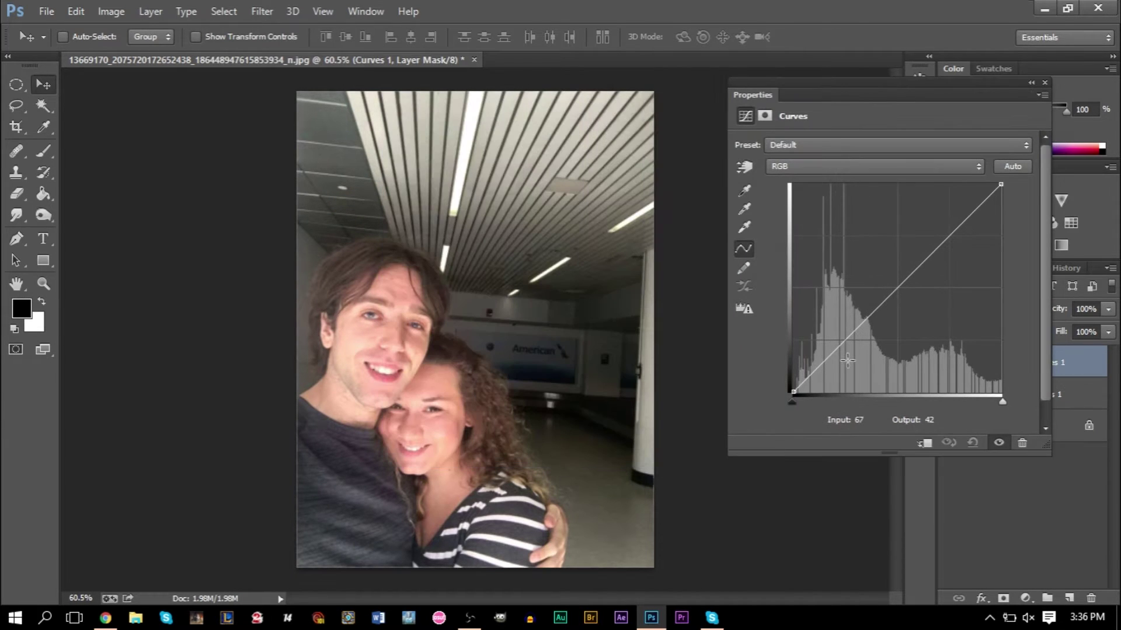
Step: Shape the RGB curve into an S with points at input 49, output 28 and input 200, output 220, and compare before and after
left_click_drag(824, 362, 833, 369)
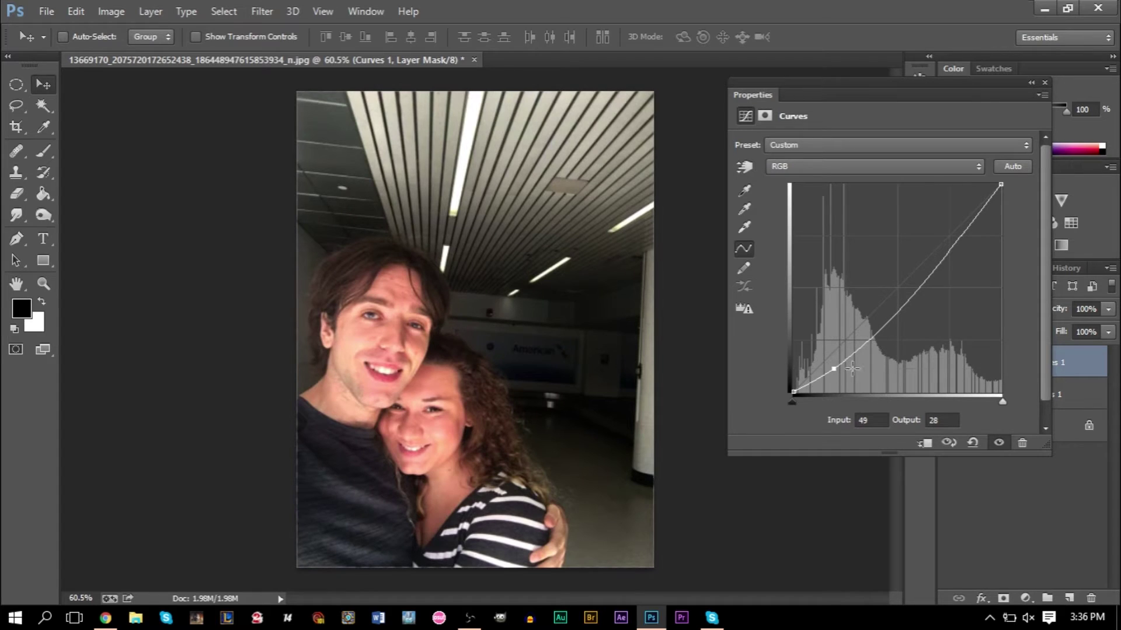
left_click_drag(969, 225, 955, 213)
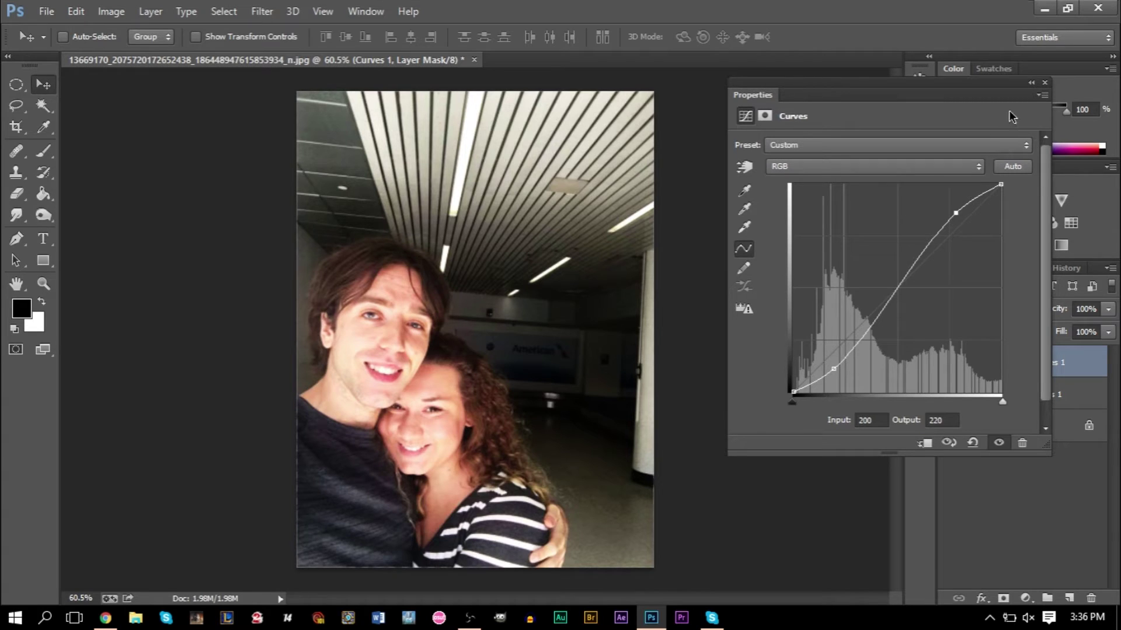
left_click(1032, 83)
left_click(948, 363)
left_click(948, 363)
Step: Delete the Curves adjustment layer together with its layer mask
left_click(1093, 598)
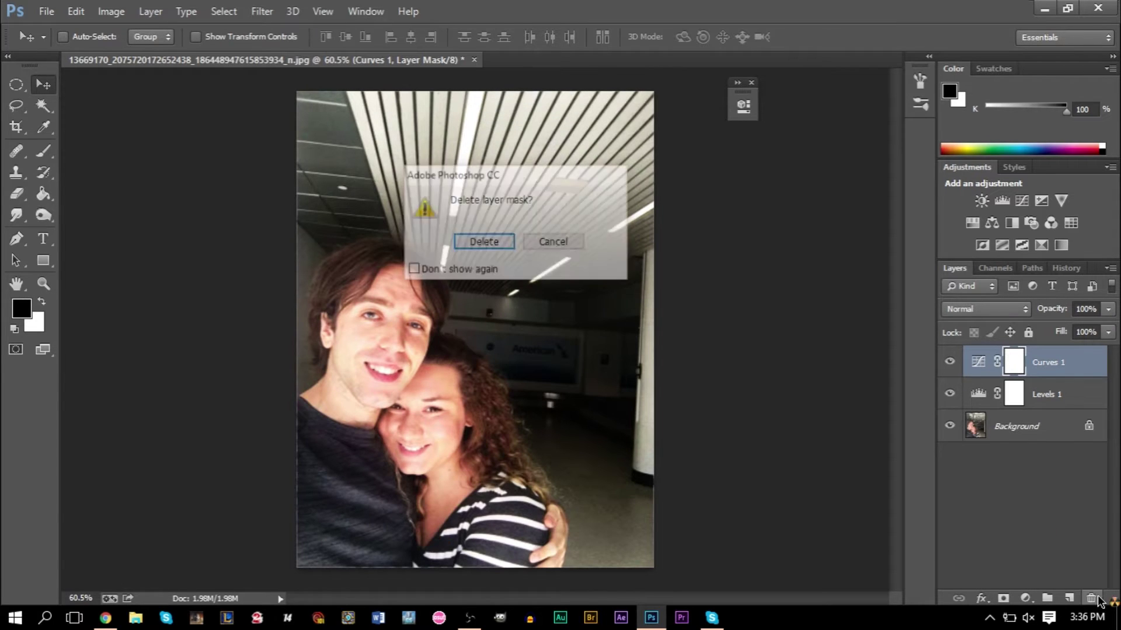
left_click(498, 244)
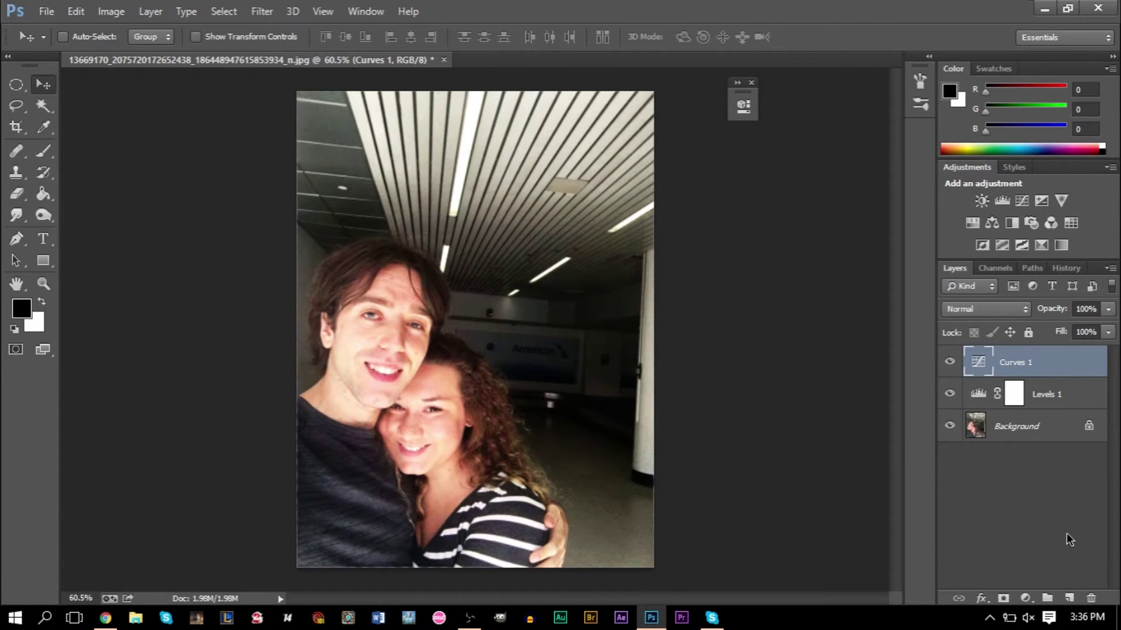
left_click(1087, 599)
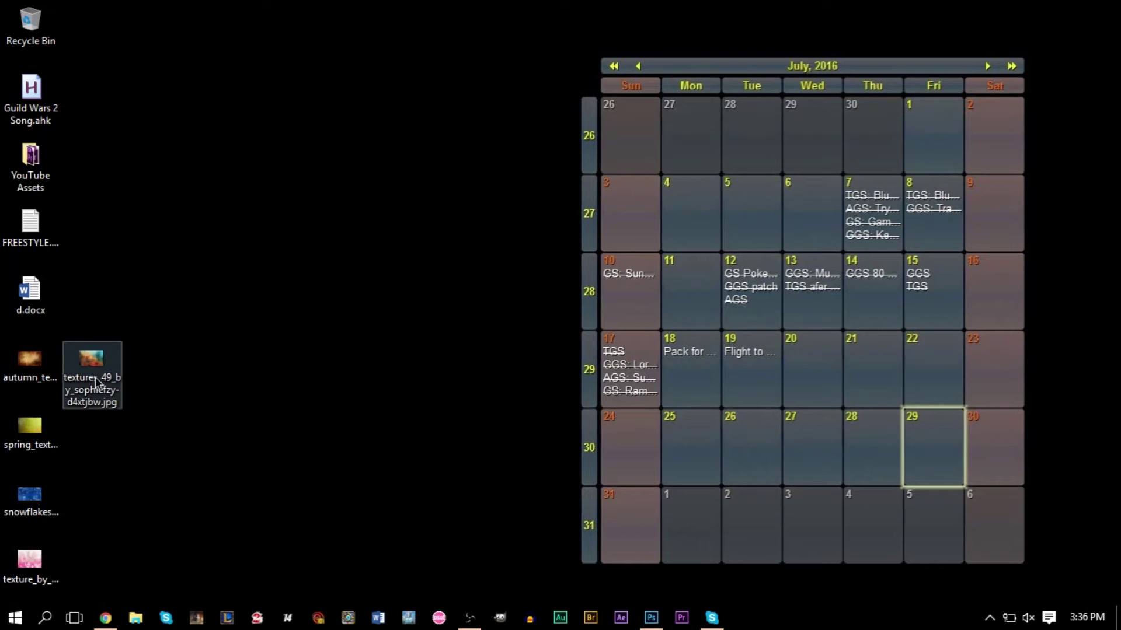
Step: Place the desktop's autumn texture image onto the photo and stretch it to about 92% width and 179% height, covering the whole canvas
left_click_drag(30, 368, 230, 408)
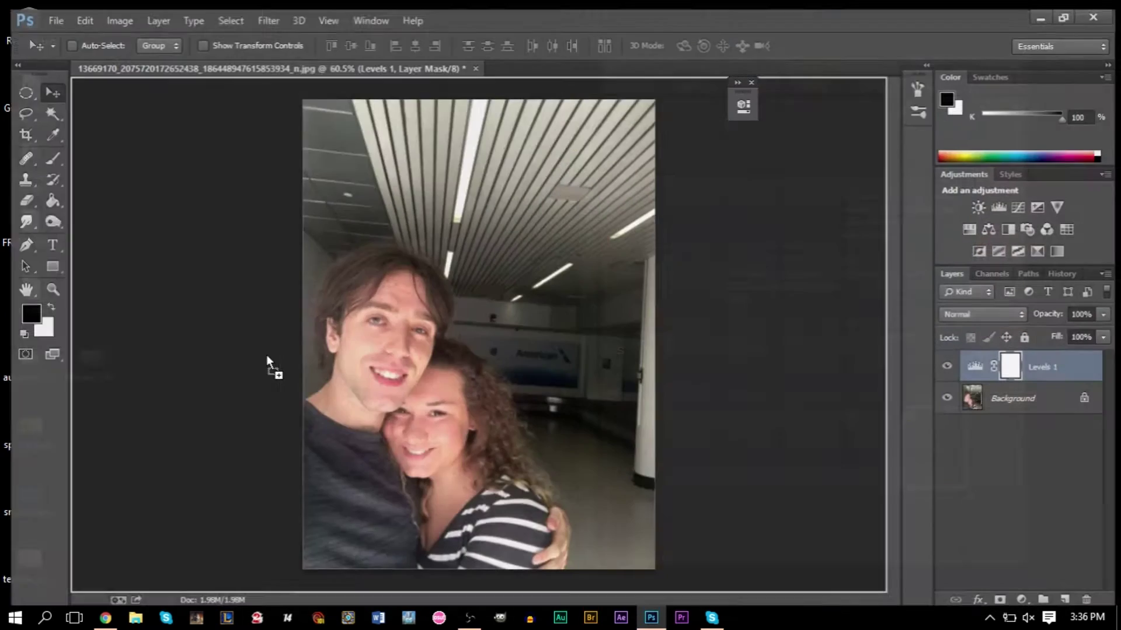
left_click_drag(271, 363, 402, 367)
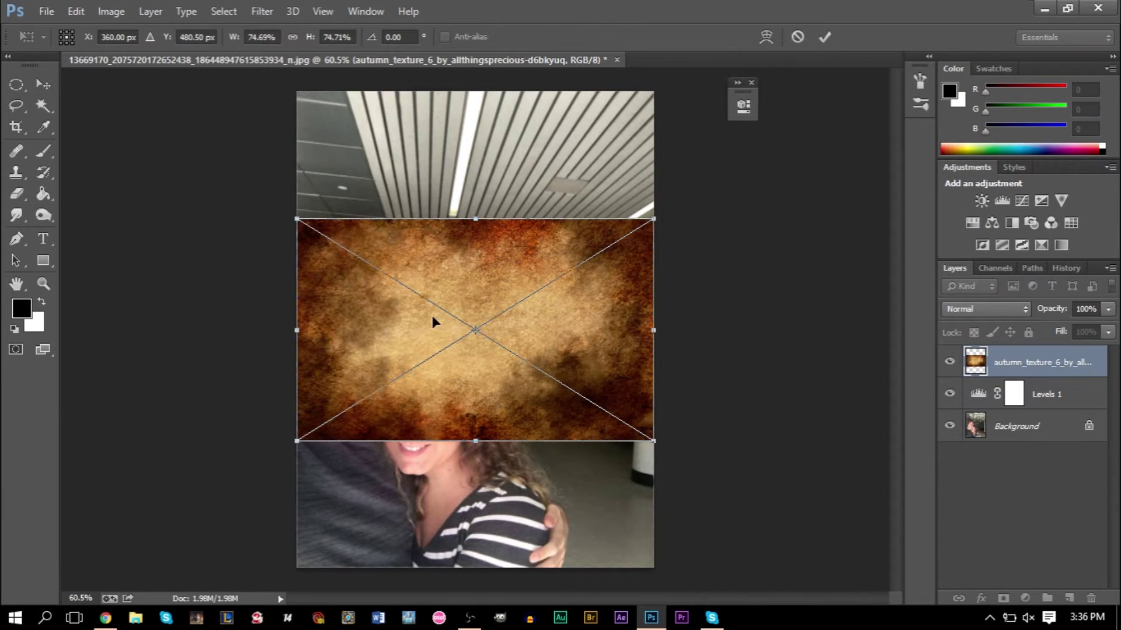
left_click_drag(655, 442, 654, 568)
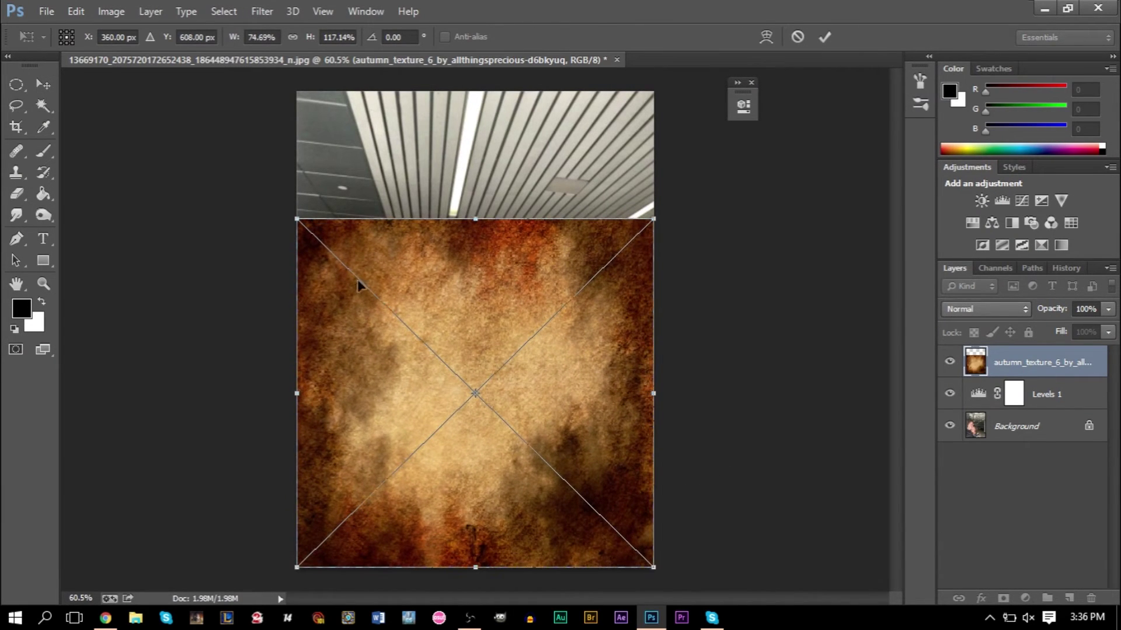
left_click_drag(296, 222, 246, 72)
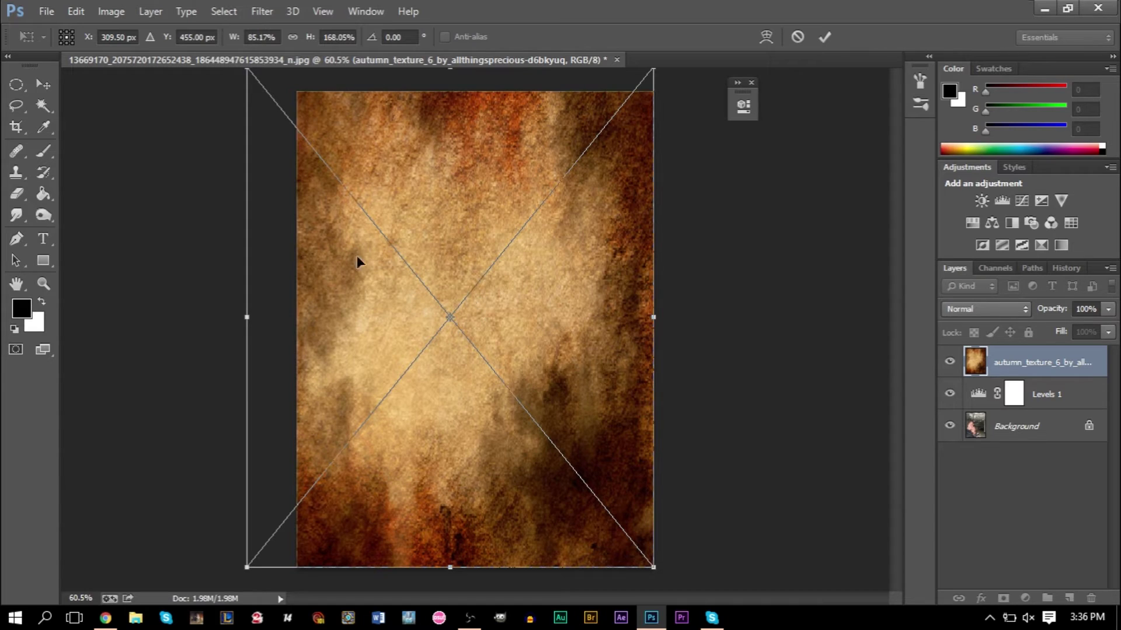
mouse_move(451, 317)
left_mouse_down()
mouse_move(427, 323)
mouse_move(436, 329)
left_mouse_up()
left_click_drag(653, 568, 671, 582)
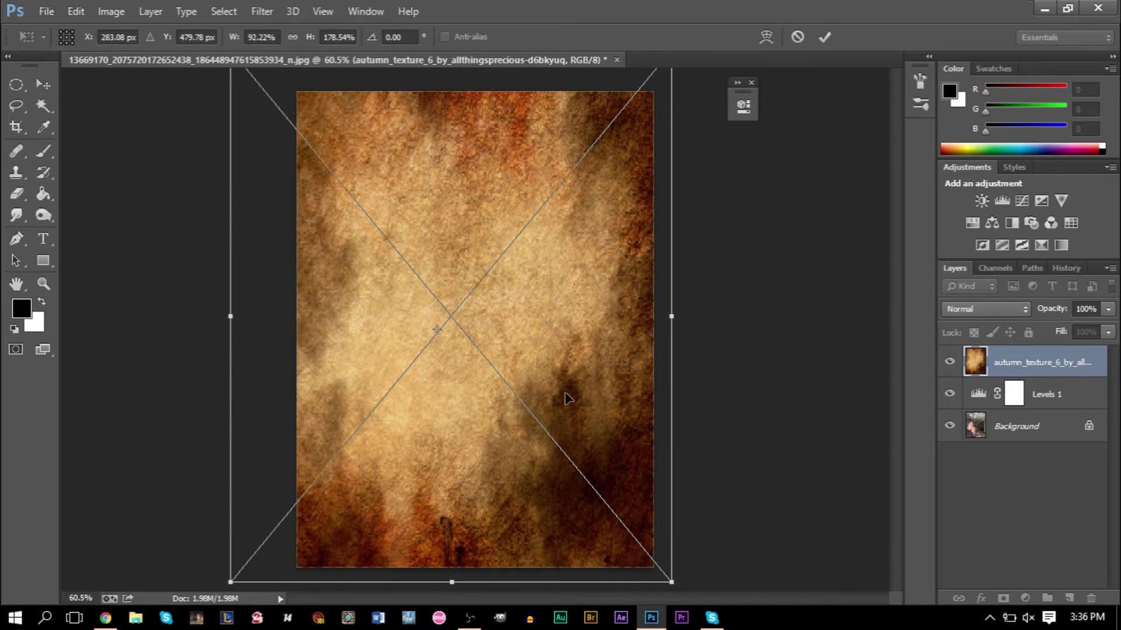
key("Return")
Step: Reposition the autumn texture slightly while keeping the canvas covered, and toggle its visibility to compare with the photo
left_click_drag(455, 324, 546, 350)
left_click(949, 362)
left_click(950, 362)
left_click(950, 362)
left_click(949, 363)
left_click_drag(335, 305, 377, 345)
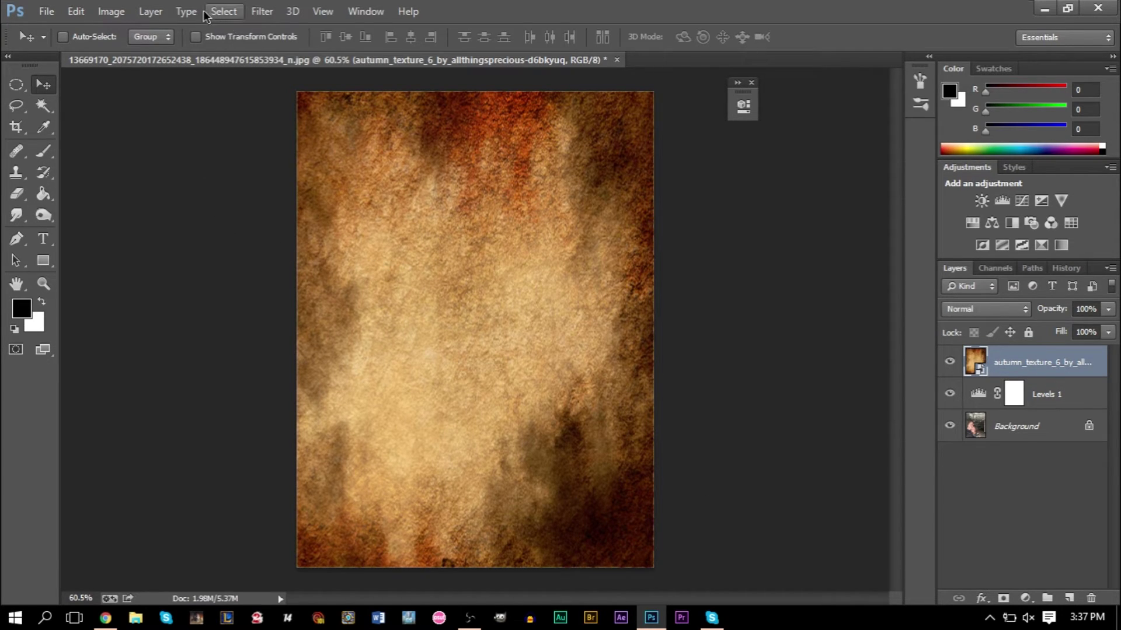
Step: Apply a Gaussian Blur with a 40 pixel radius to the autumn texture layer
left_click(251, 14)
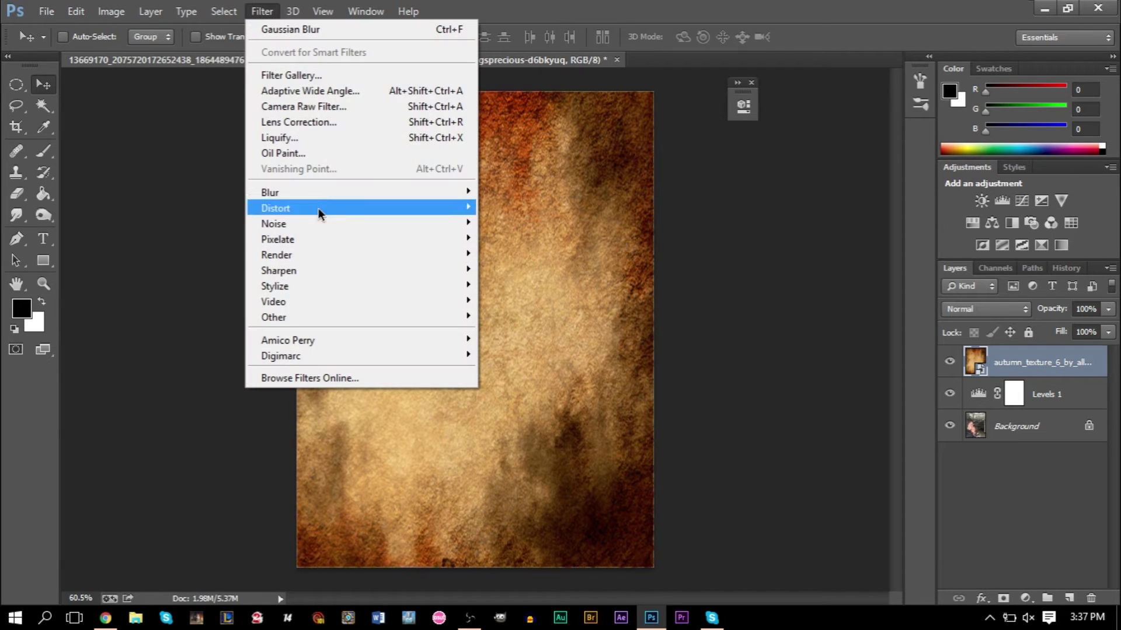
mouse_move(324, 191)
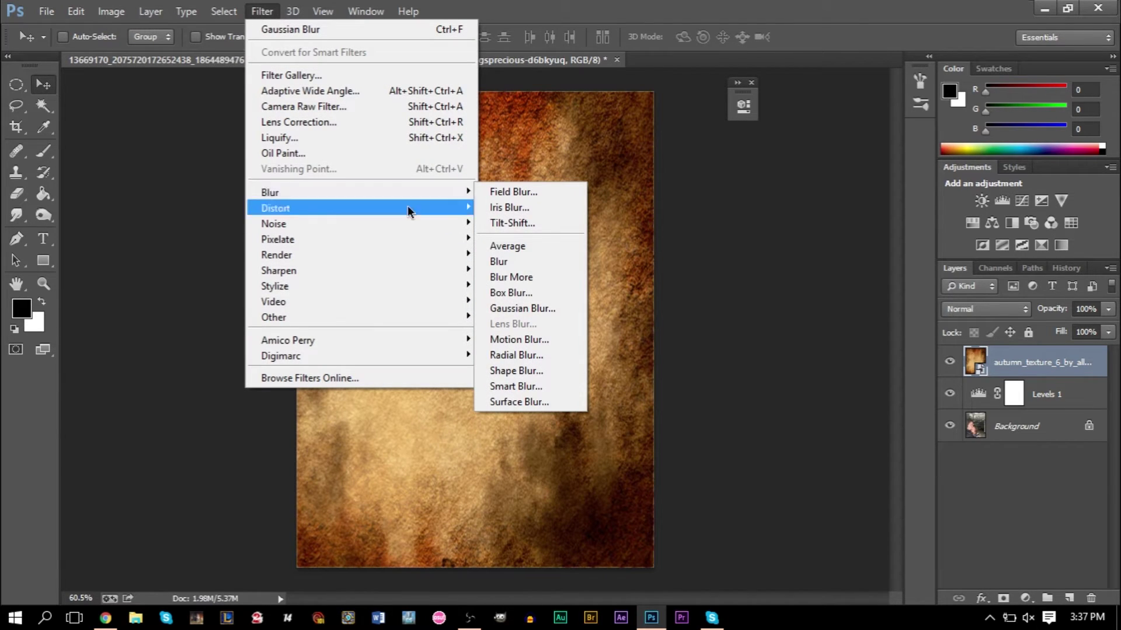
left_click(548, 310)
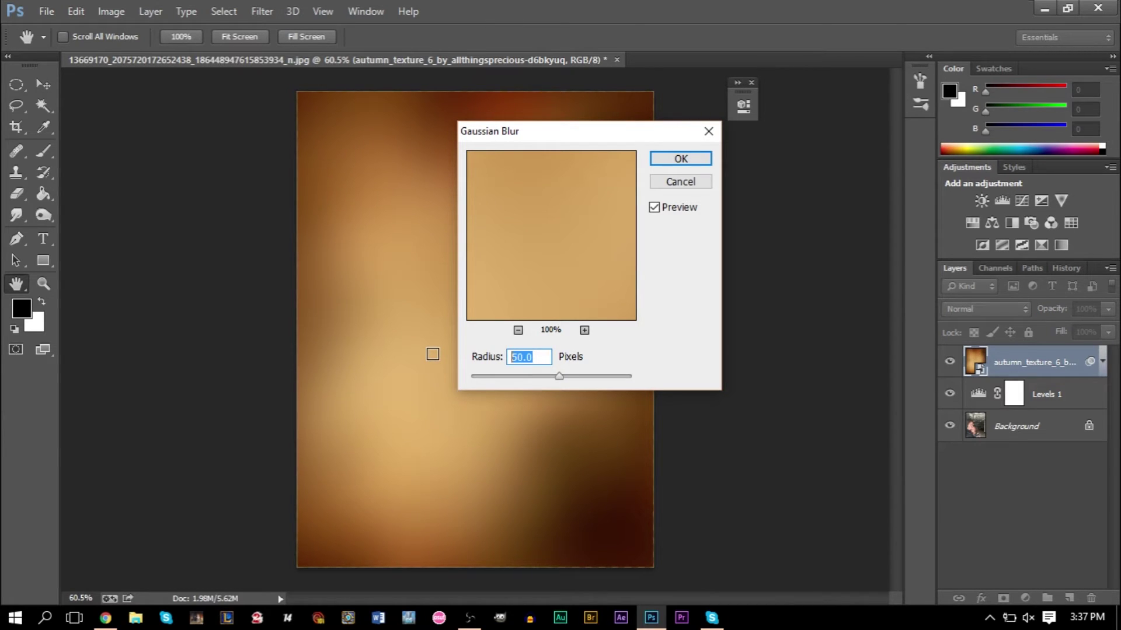
type("40")
left_click(687, 164)
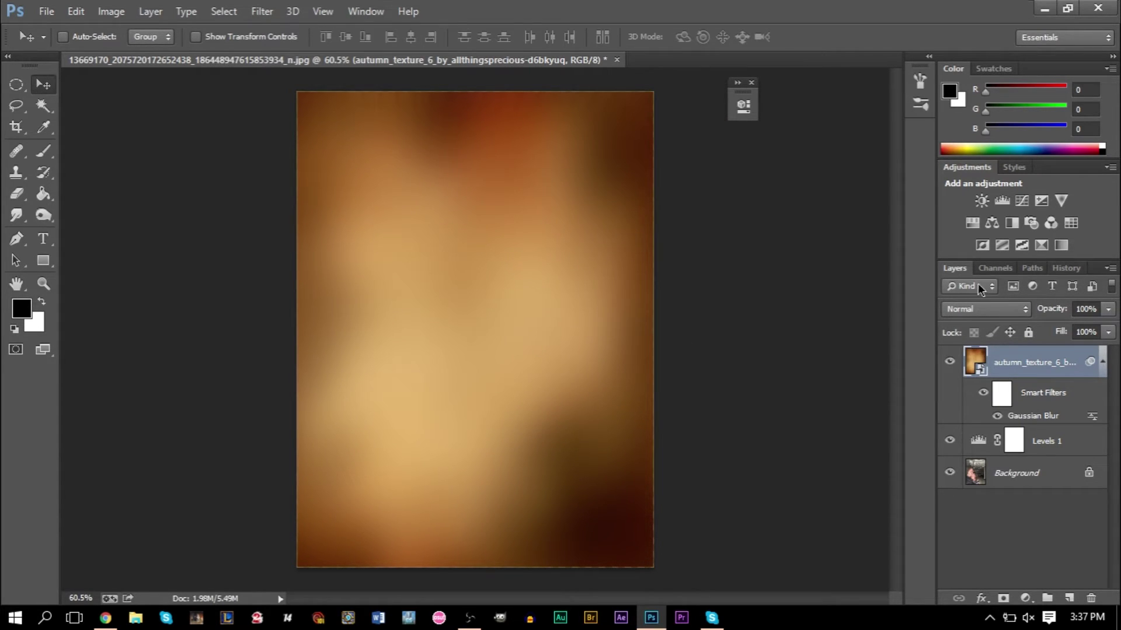
Step: Set the blurred texture layer's blend mode to Soft Light and compare the photo with and without it
left_click(986, 310)
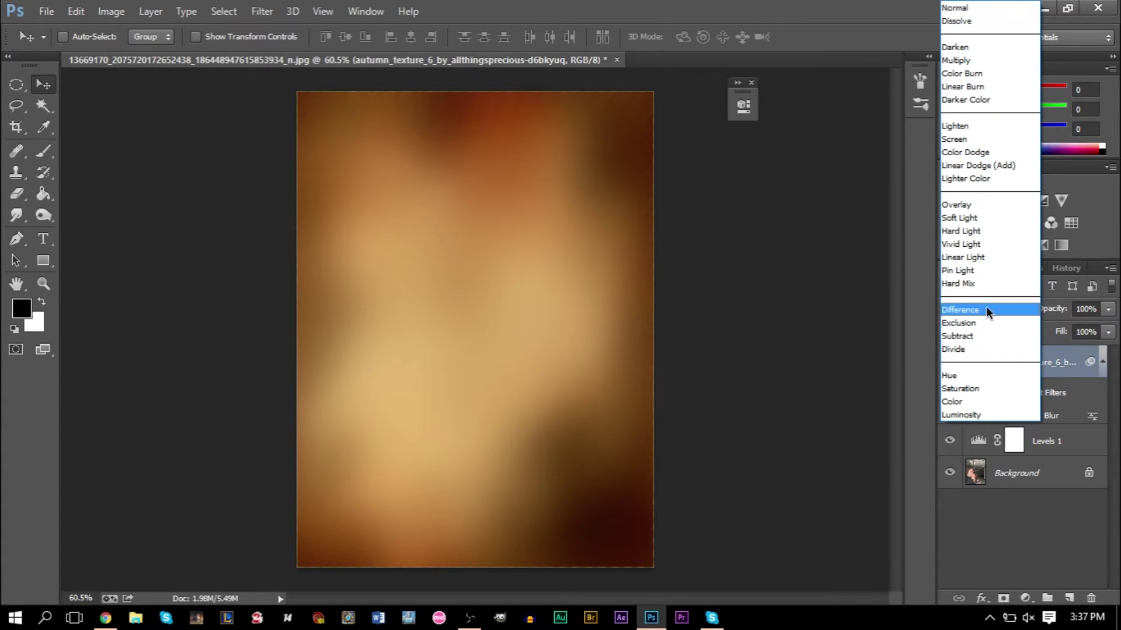
left_click(976, 219)
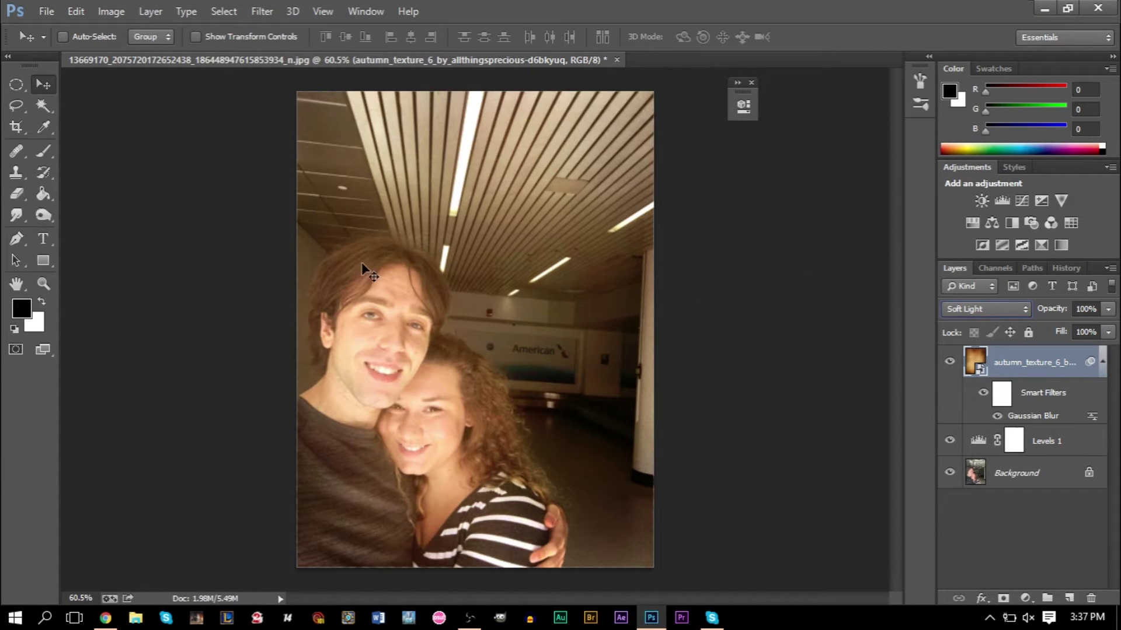
left_click(952, 370)
left_click(952, 370)
Step: Duplicate the Soft Light texture layer and set the copy's blend mode to Multiply
key("ctrl+j")
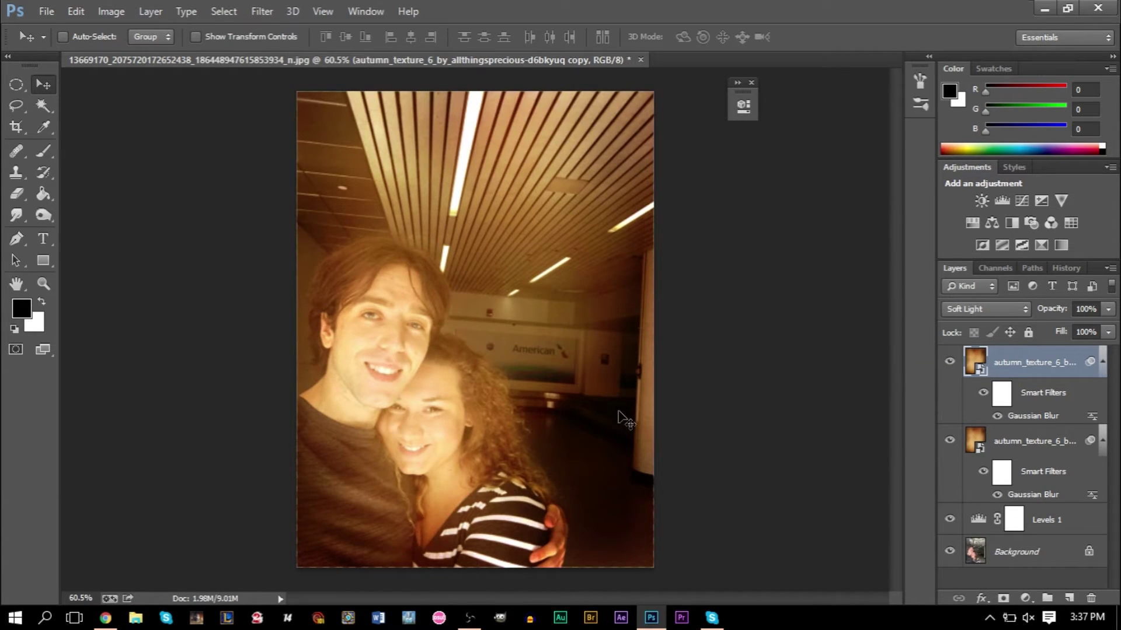
left_click(978, 310)
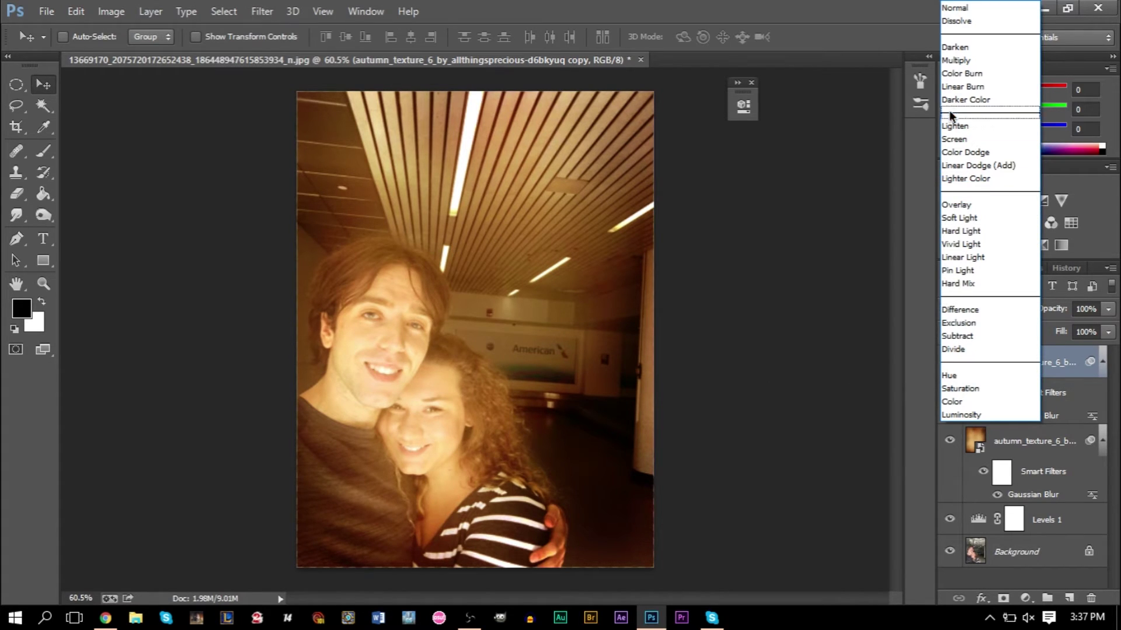
left_click(960, 61)
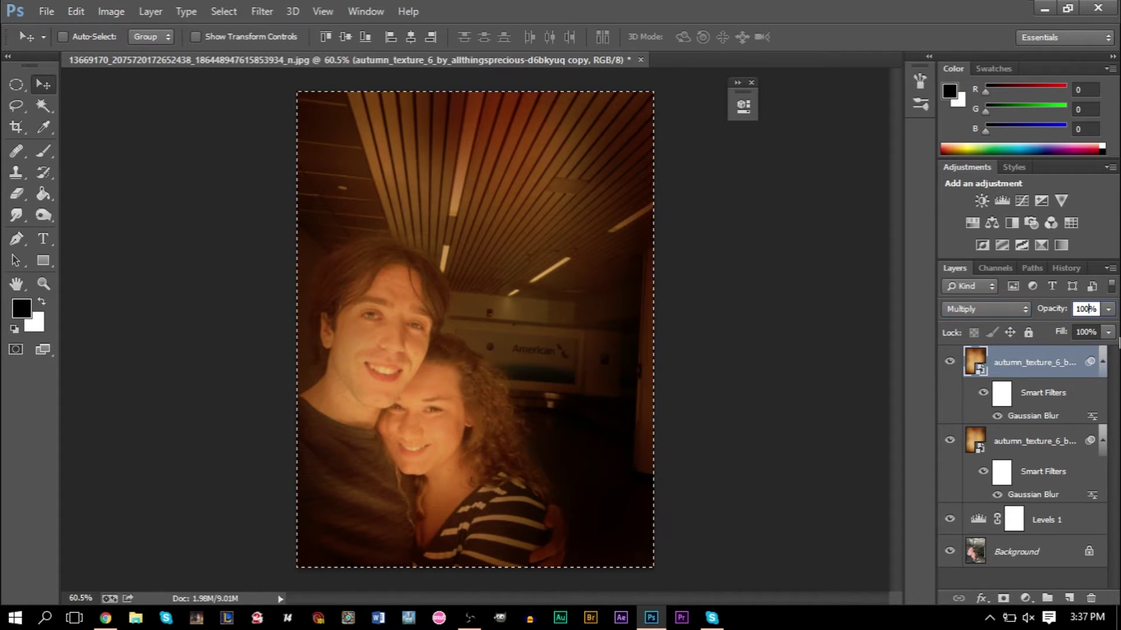
Step: Try the Multiply texture copy at 50% opacity and return it to 100%
key("BackSpace")
key("BackSpace")
key("BackSpace")
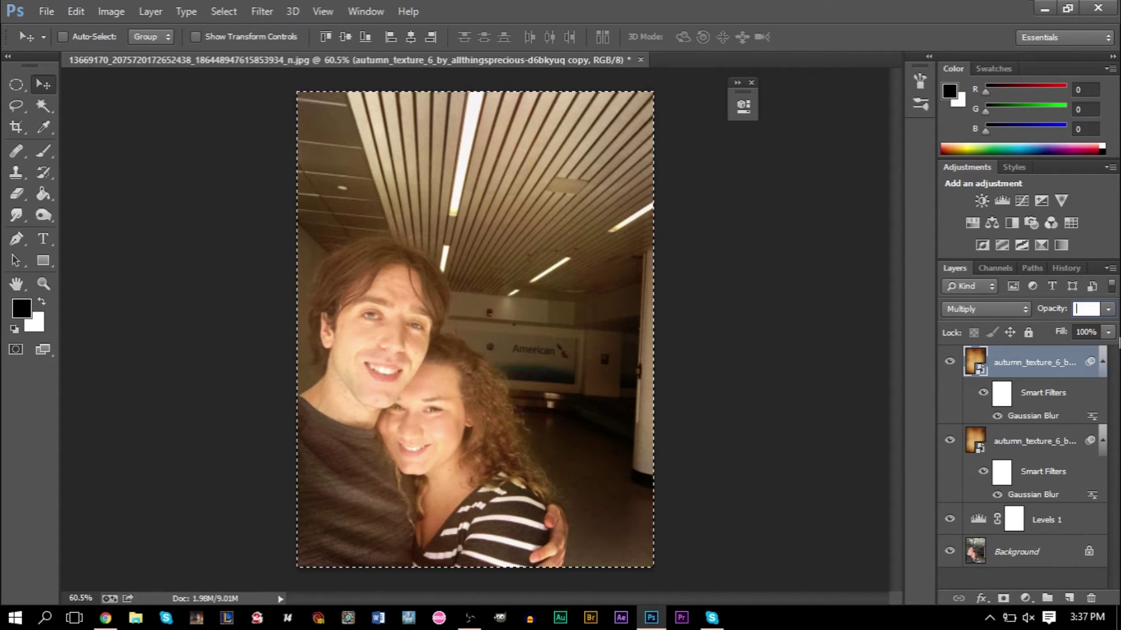
type("50")
key("Return")
left_click(1087, 310)
type("10")
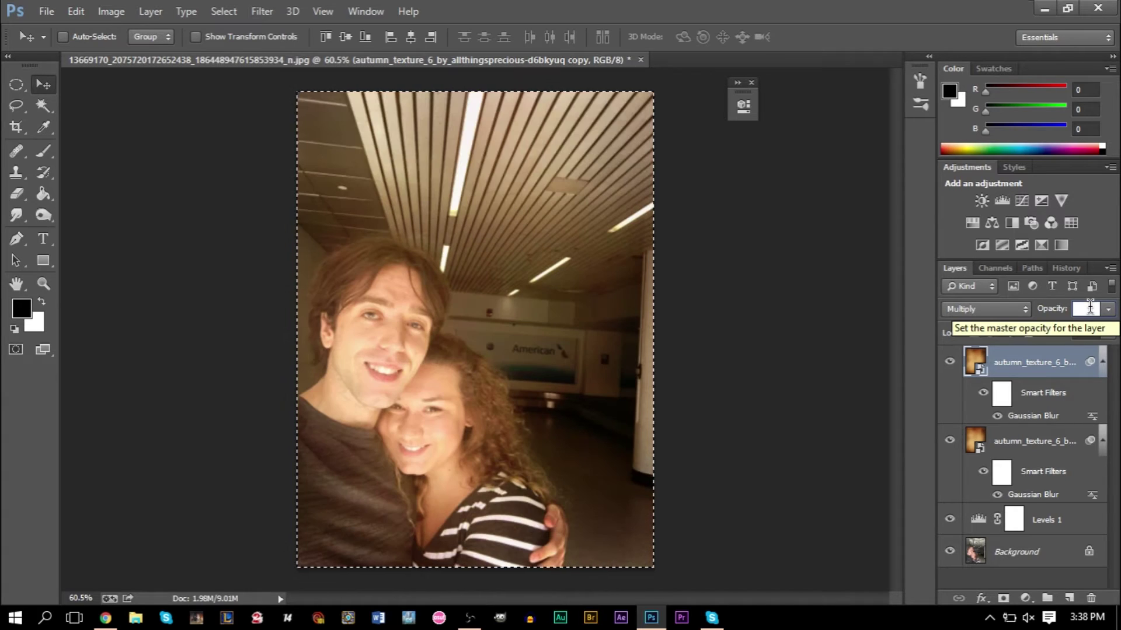
type("0")
key("Return")
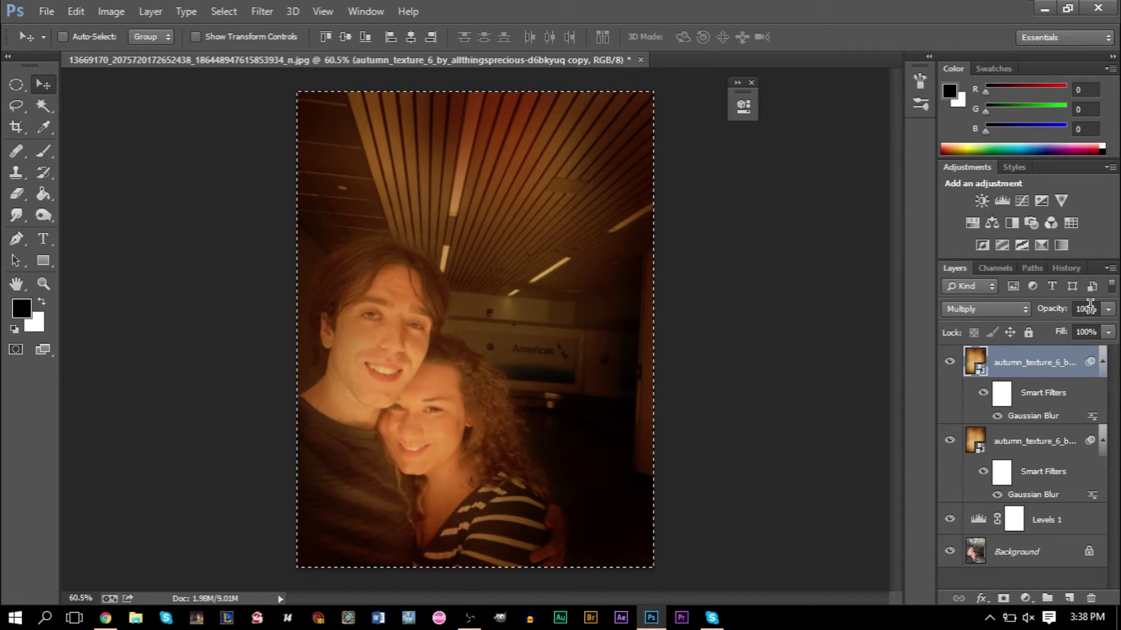
Step: Add a layer mask to the Multiply texture copy and choose a soft brush sized 500 px
left_click(1004, 599)
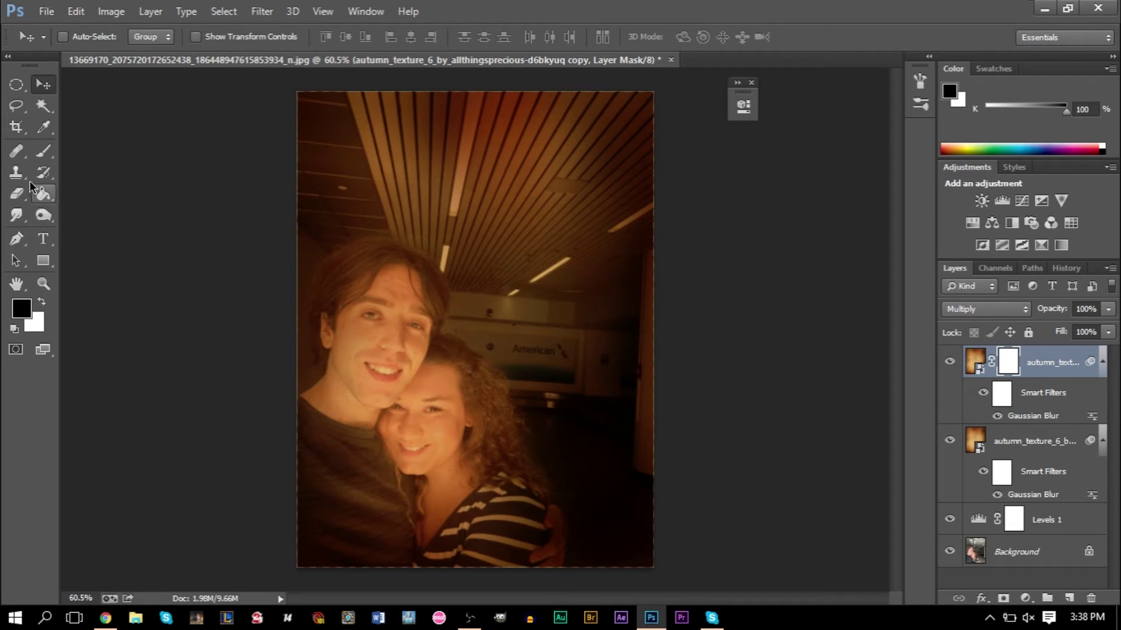
left_click(44, 153)
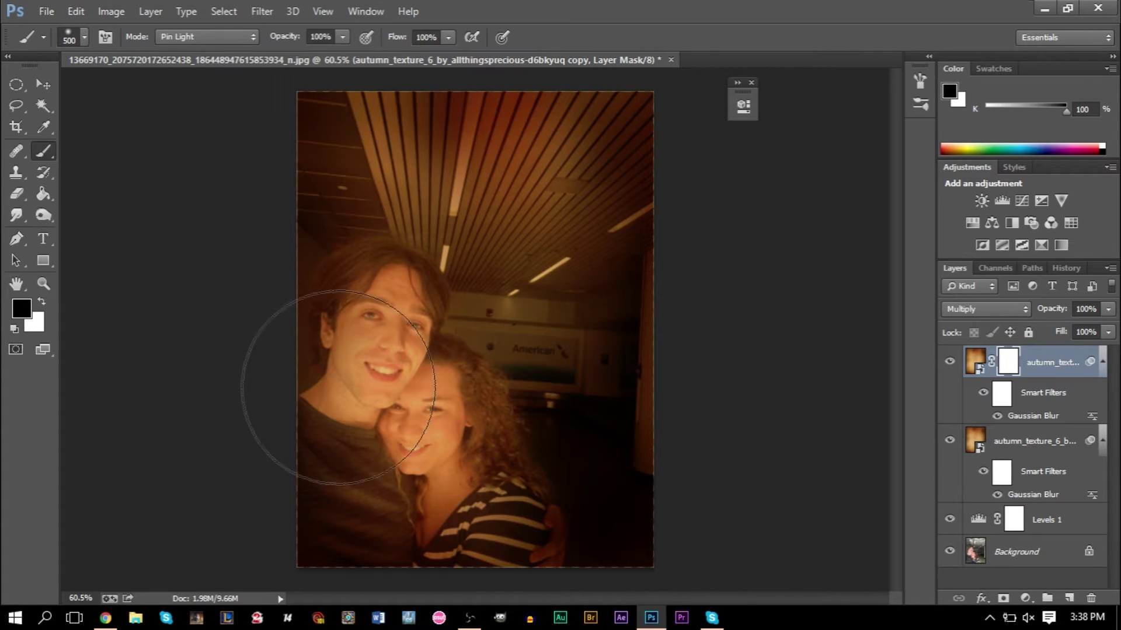
left_click(69, 39)
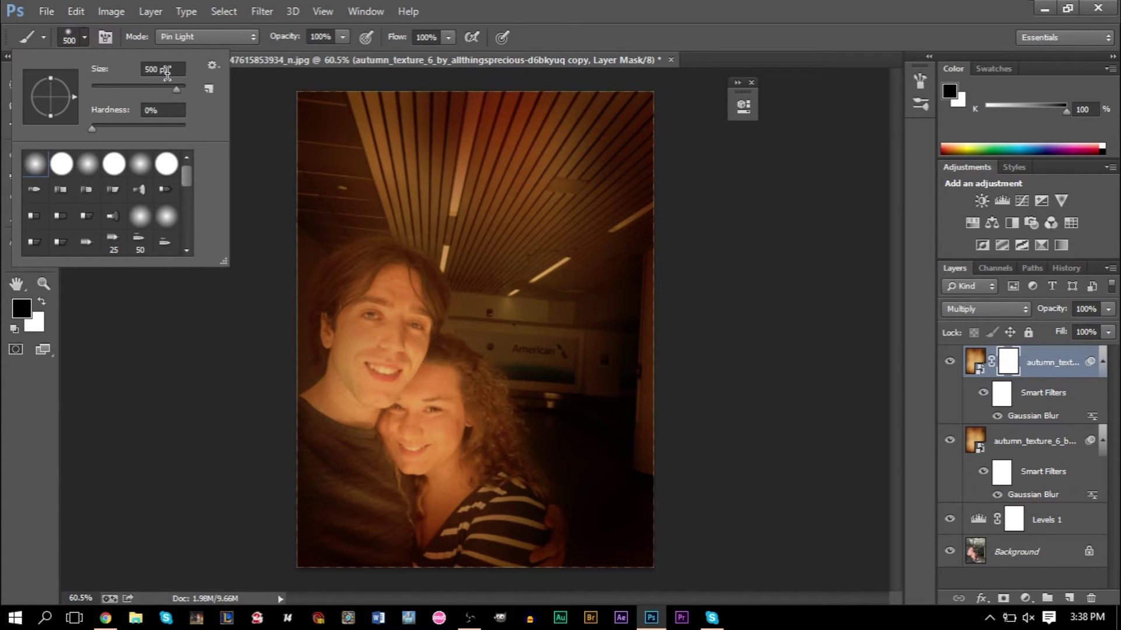
type("5")
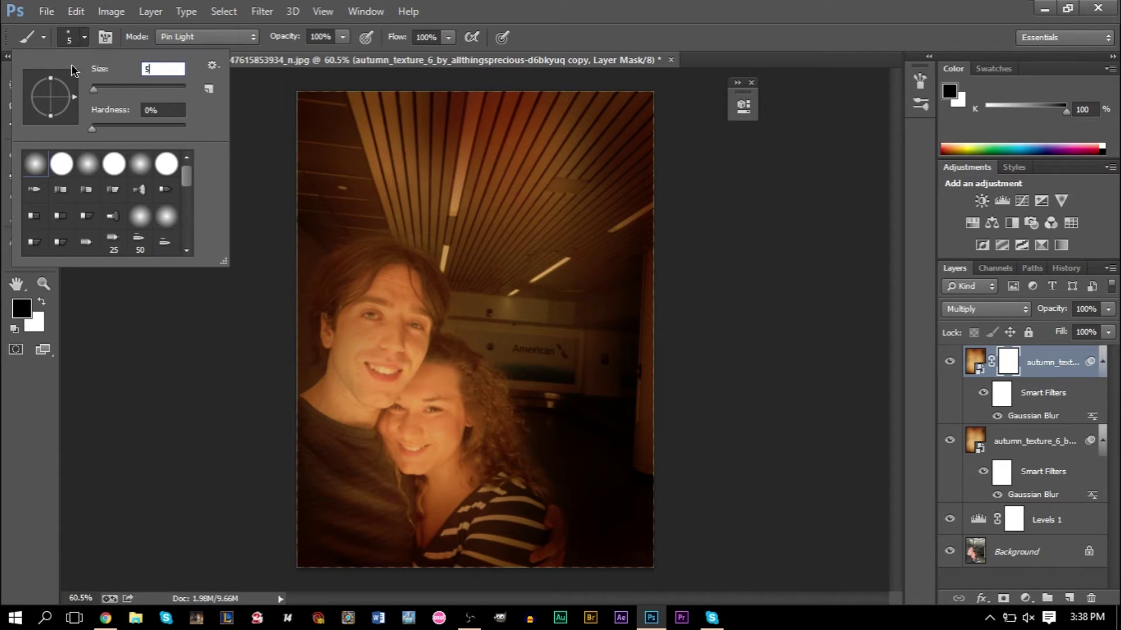
type("00")
key("Return")
Step: Paint black on the Multiply copy's mask over the couple and surroundings, undoing strokes and repainting to preserve the ceiling tint
mouse_move(380, 344)
left_mouse_down()
mouse_move(444, 400)
mouse_move(343, 410)
mouse_move(336, 311)
mouse_move(441, 284)
mouse_move(387, 324)
mouse_move(465, 328)
mouse_move(450, 310)
mouse_move(421, 464)
mouse_move(264, 496)
mouse_move(375, 404)
mouse_move(434, 465)
mouse_move(327, 290)
mouse_move(337, 263)
mouse_move(404, 321)
mouse_move(449, 296)
mouse_move(401, 131)
mouse_move(513, 353)
mouse_move(464, 445)
mouse_move(471, 432)
mouse_move(332, 196)
left_mouse_up()
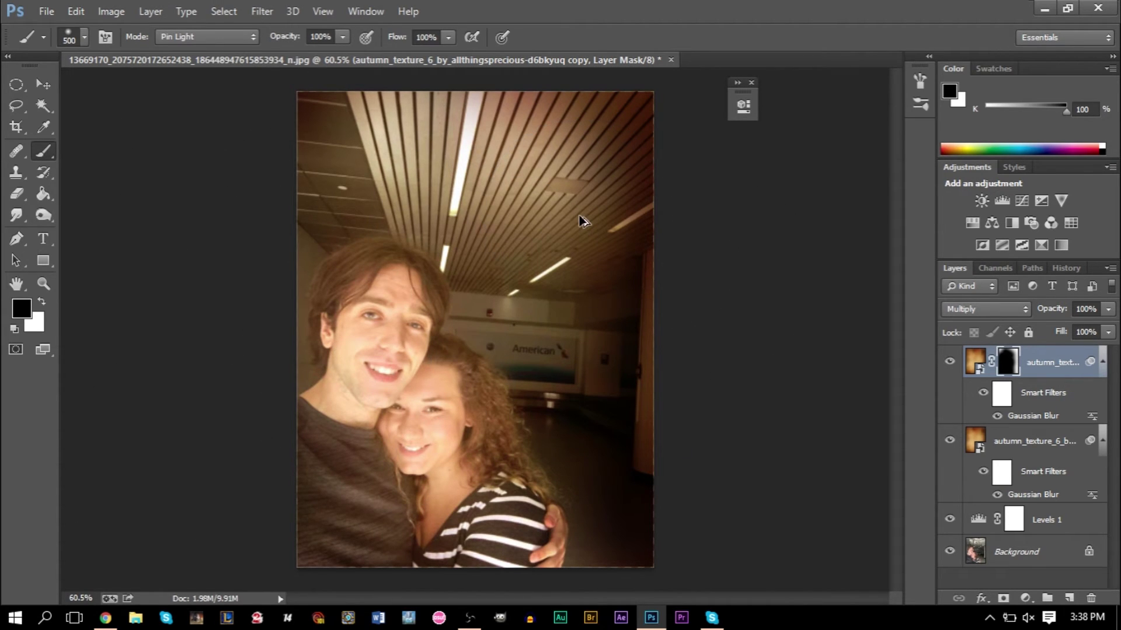
key("ctrl+alt+z")
key("ctrl+alt+z")
key("ctrl+alt+z")
key("ctrl+alt+z")
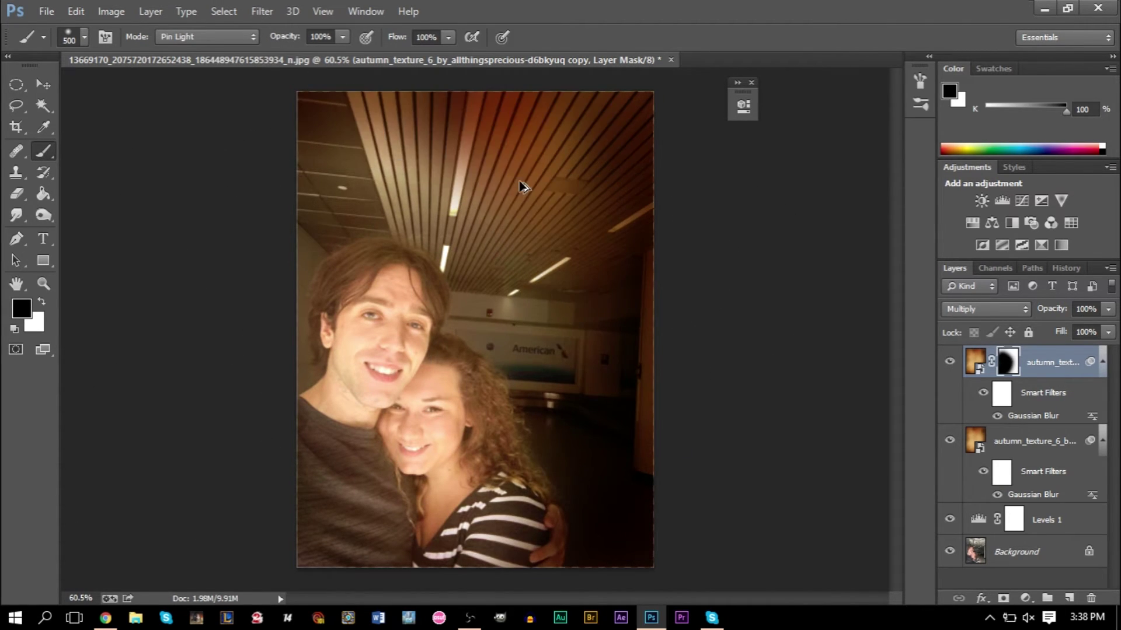
mouse_move(280, 176)
left_mouse_down()
mouse_move(357, 176)
mouse_move(458, 405)
mouse_move(405, 516)
left_mouse_up()
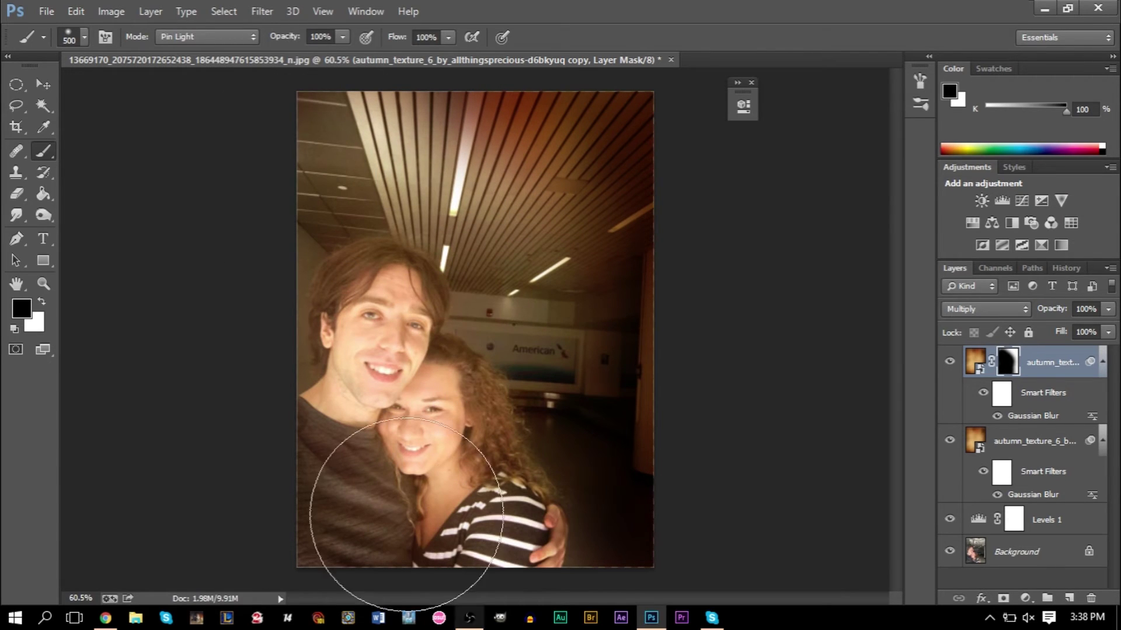
mouse_move(458, 446)
left_mouse_down()
mouse_move(620, 540)
mouse_move(551, 476)
mouse_move(821, 570)
left_mouse_up()
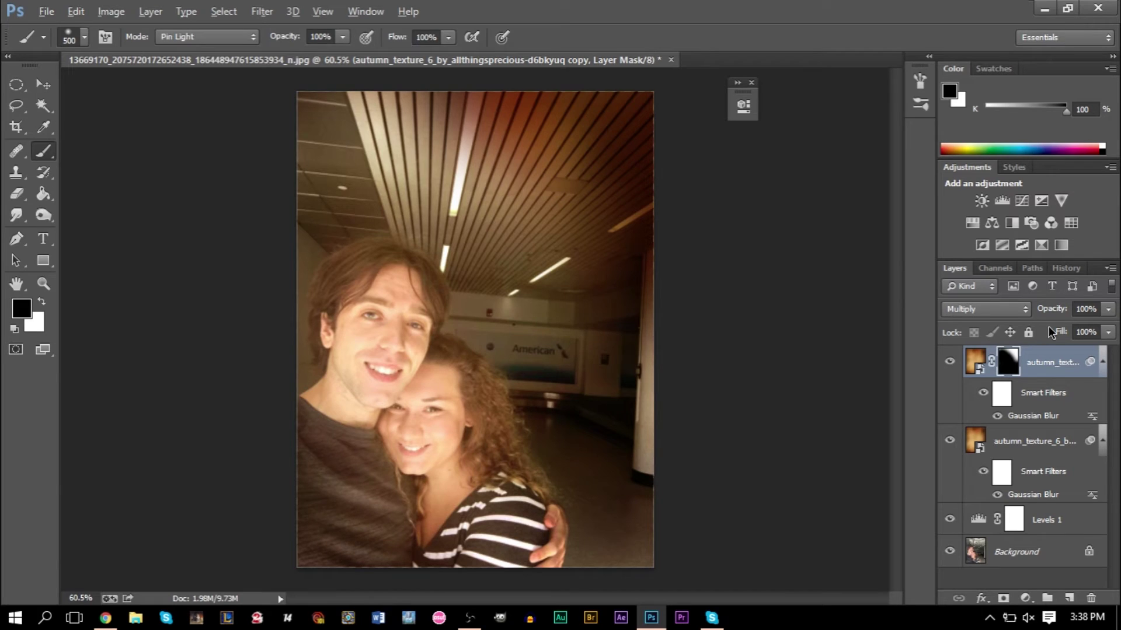
Step: Undo the masking of the Multiply texture copy, back to the unmasked layer
key("ctrl+alt+z")
key("ctrl+alt+z")
key("ctrl+alt+z")
key("ctrl+alt+z")
key("ctrl+alt+z")
key("ctrl+alt+z")
key("ctrl+alt+z")
key("ctrl+alt+z")
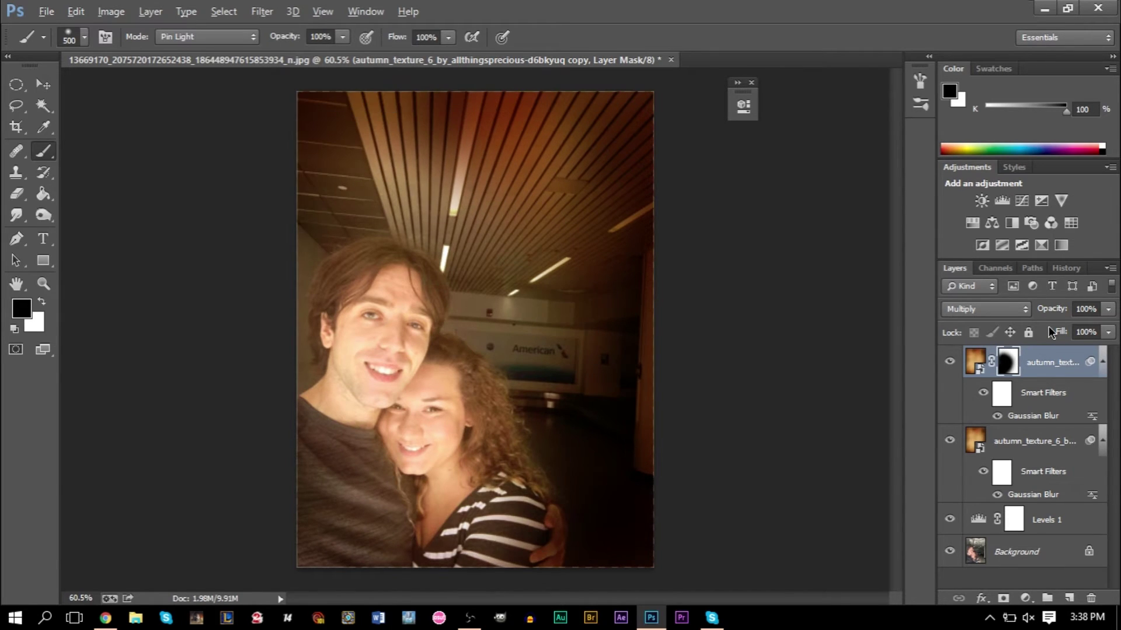
key("ctrl+alt+z")
key("ctrl+alt+z")
key("ctrl+alt+z")
key("ctrl+alt+z")
key("ctrl+alt+z")
key("ctrl+alt+z")
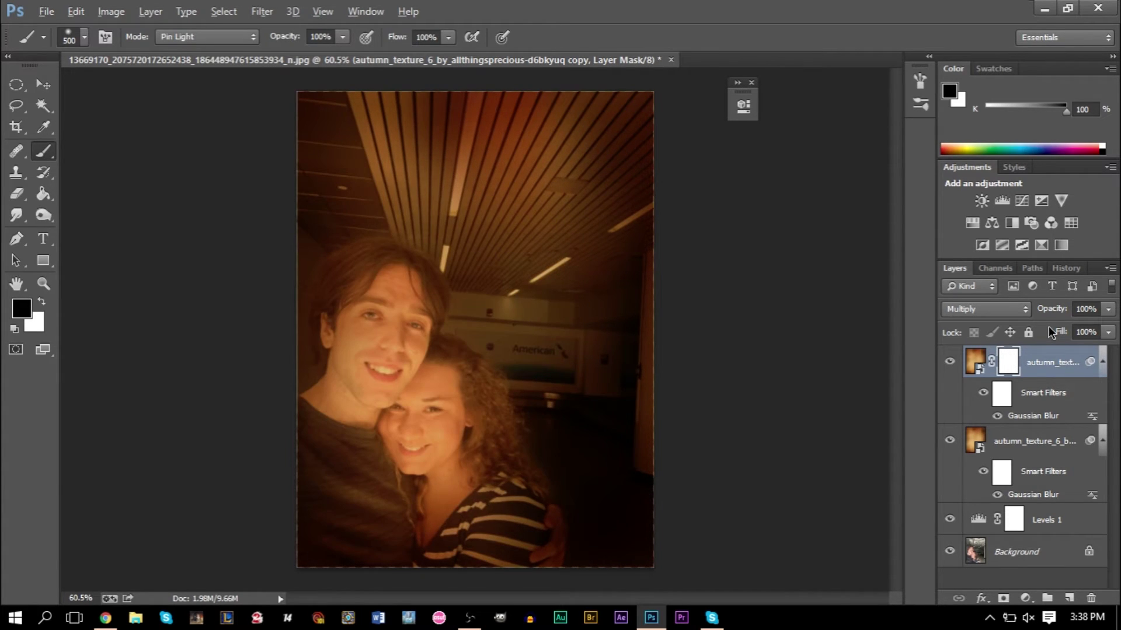
Step: Change the upper texture copy's blend mode to Overlay
left_click(982, 365)
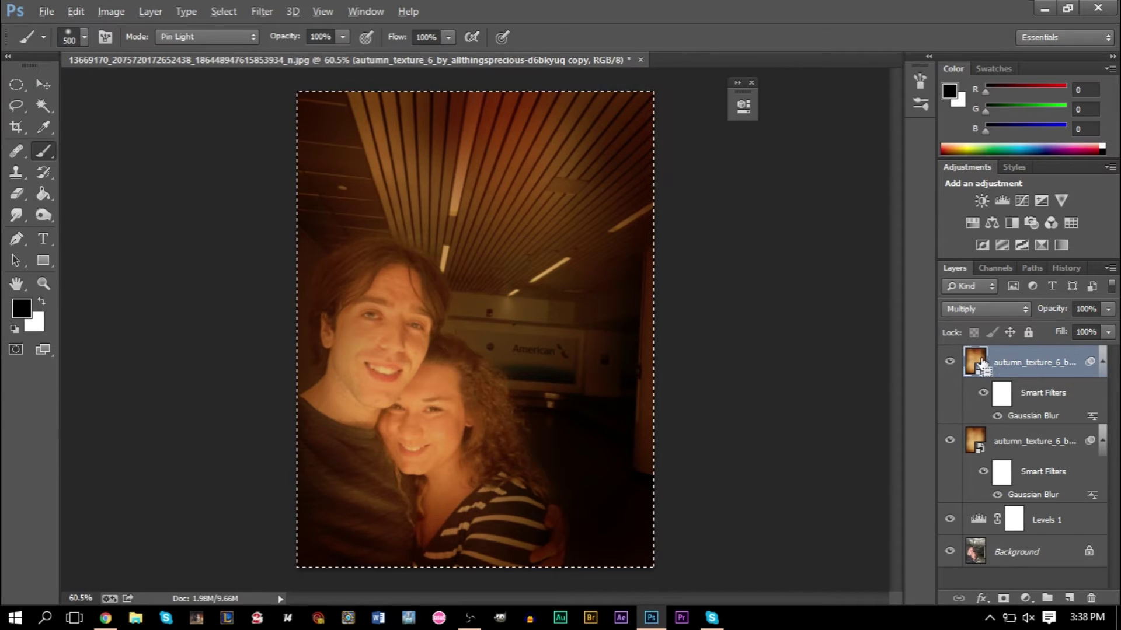
left_click(980, 309)
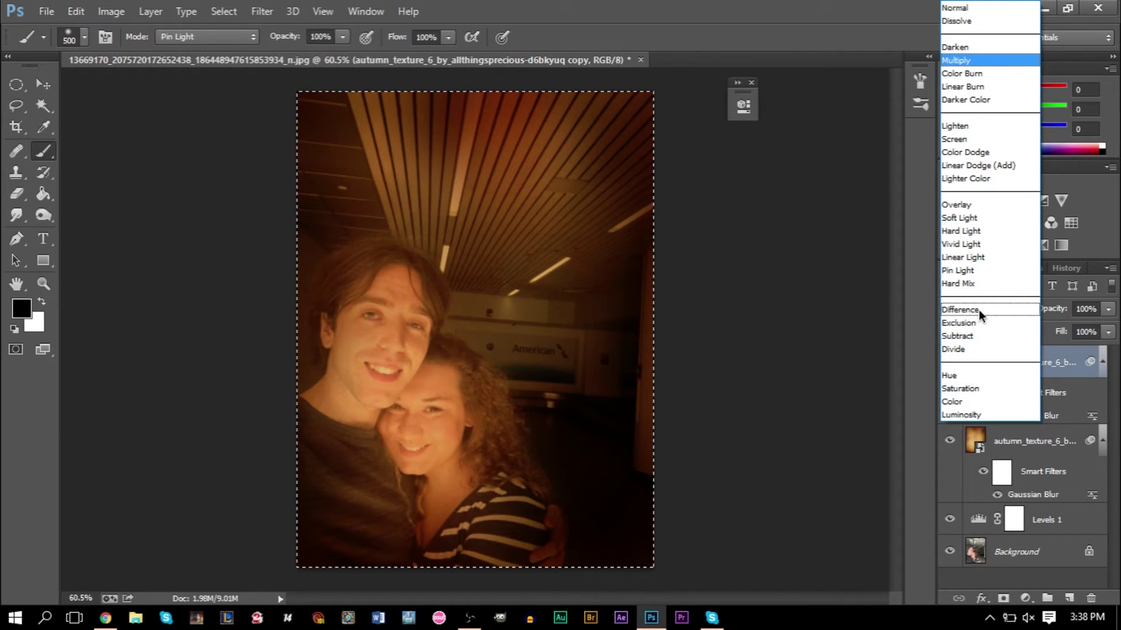
left_click(982, 204)
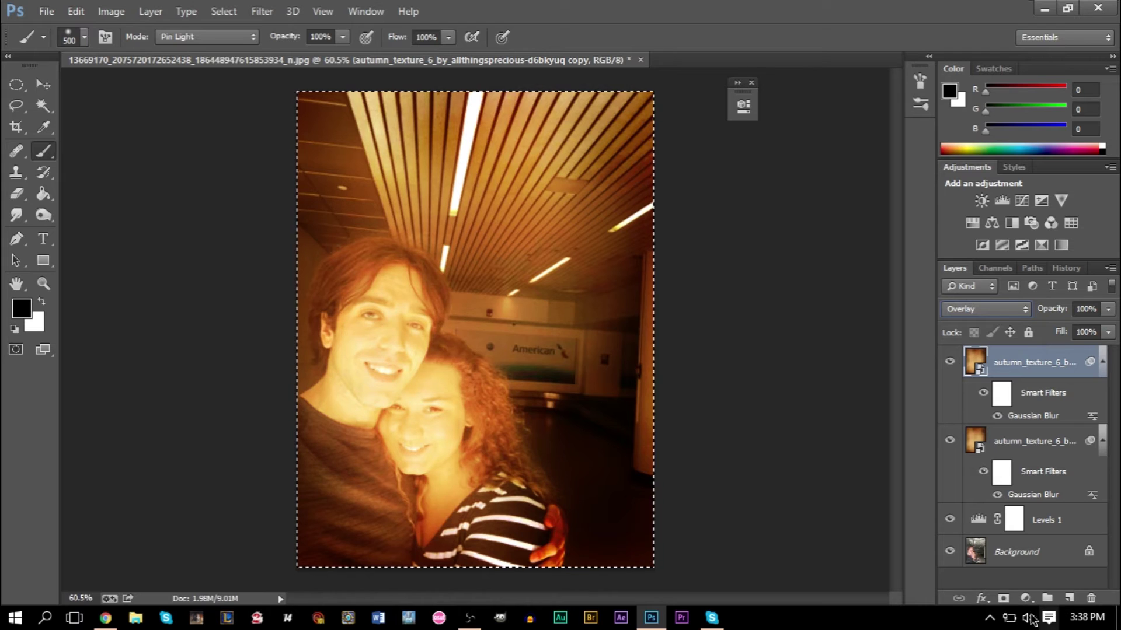
Step: Add a layer mask to the Overlay copy and paint it black over the couple and lower photo, keeping the ceiling tinted
left_click(1003, 599)
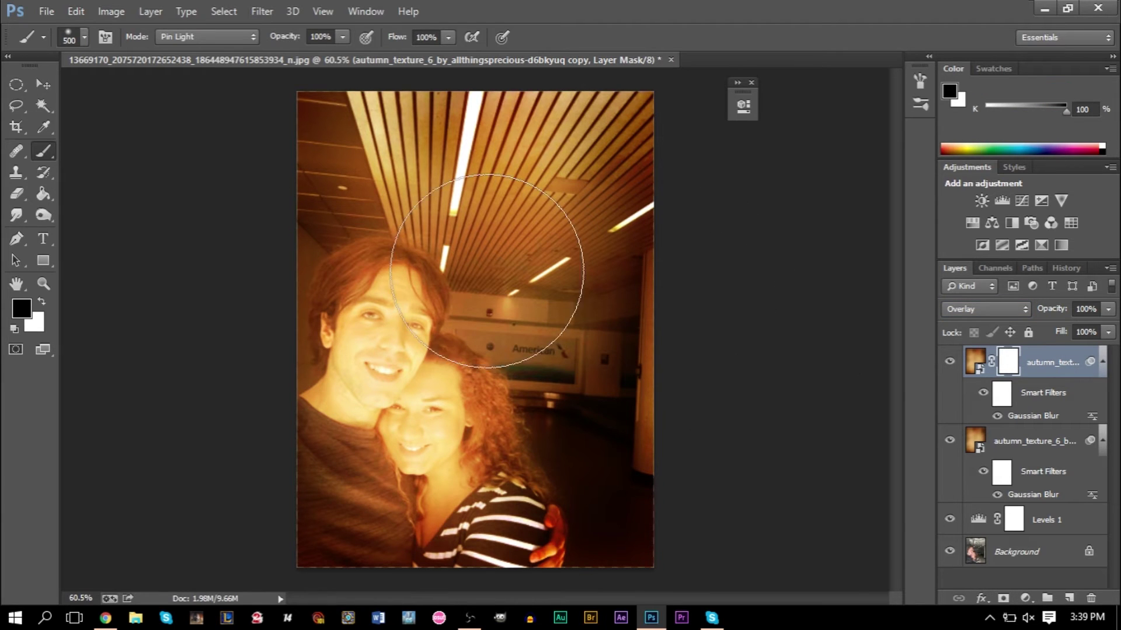
mouse_move(418, 327)
left_mouse_down()
mouse_move(401, 488)
mouse_move(444, 444)
mouse_move(379, 327)
mouse_move(373, 286)
mouse_move(281, 230)
mouse_move(587, 457)
left_mouse_up()
left_click_drag(488, 334, 555, 433)
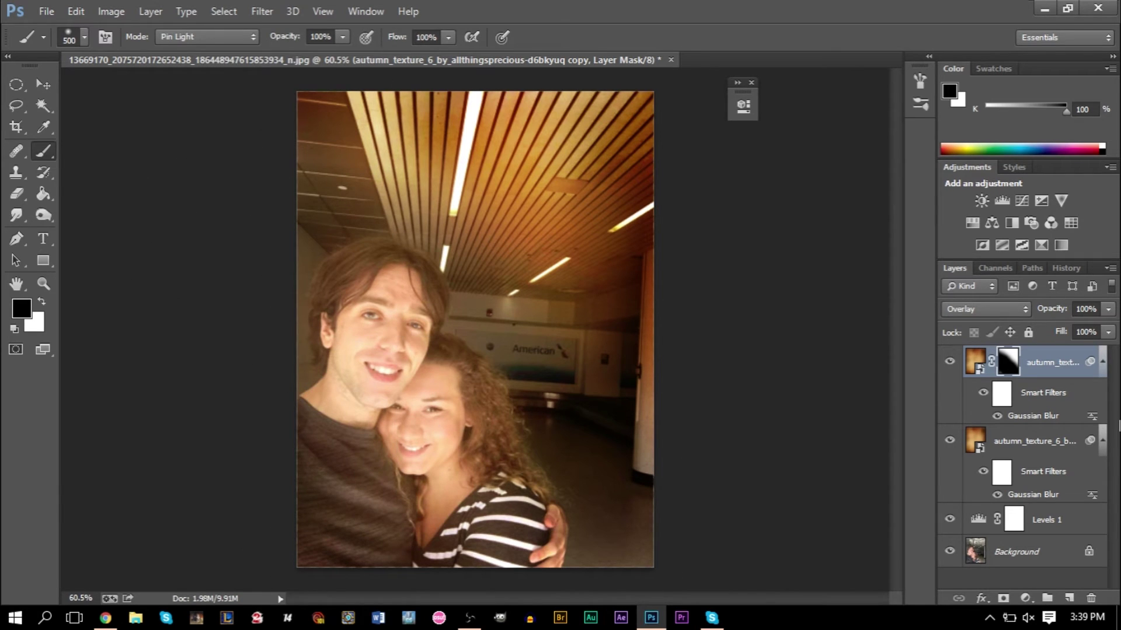
Step: Compare the photo with and without the two texture layers by toggling their visibility, leaving both shown
left_click(950, 363)
left_click(950, 363)
left_click(950, 363)
left_click(950, 440)
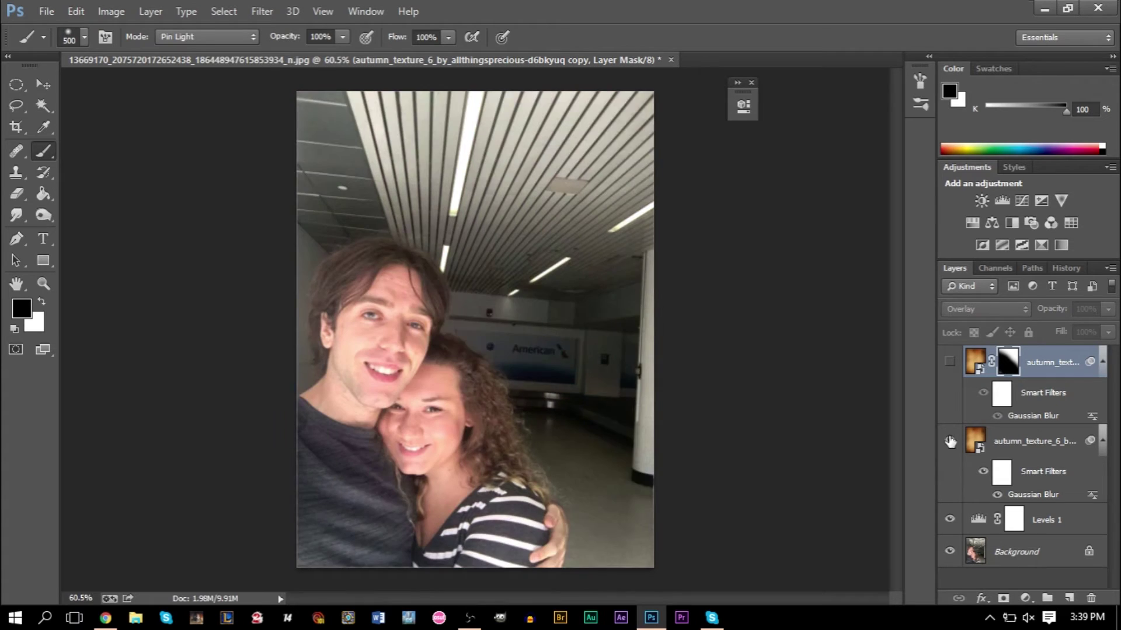
left_click(950, 442)
left_click(950, 363)
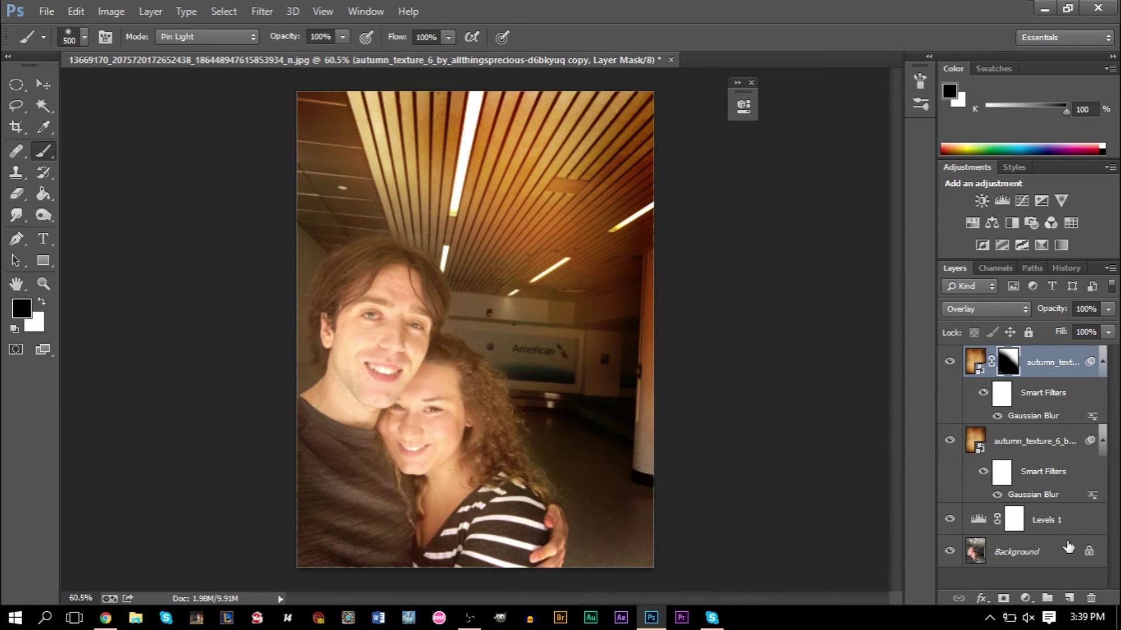
Step: Delete the masked Overlay copy of the autumn texture, keeping only the Soft Light texture above the Levels adjustment
left_click(1091, 600)
left_click(1090, 598)
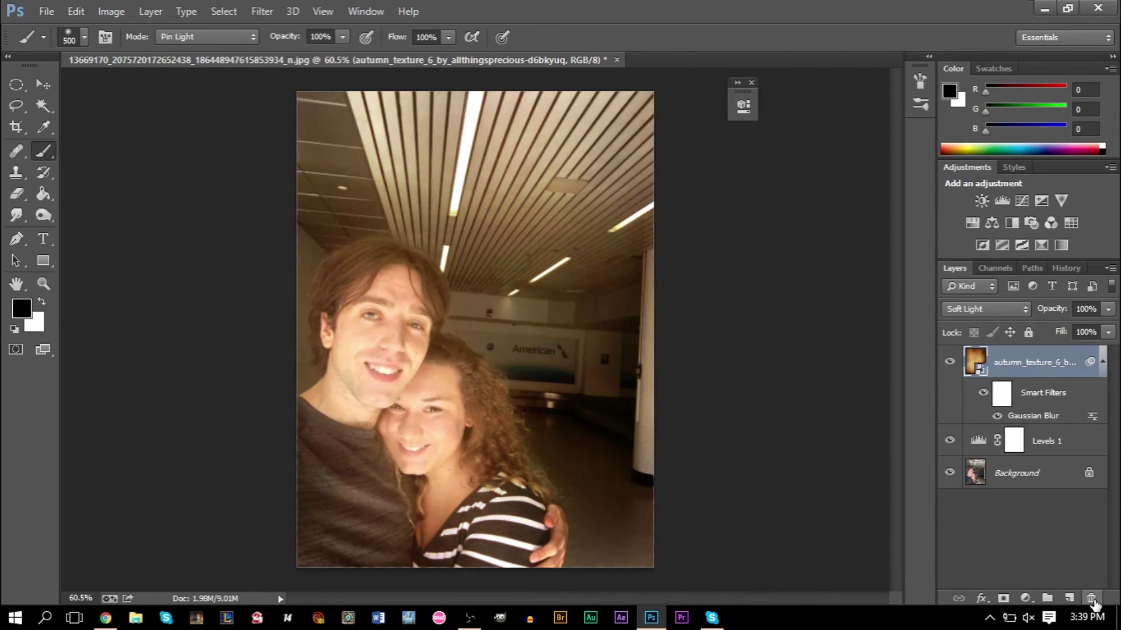
left_click(951, 363)
Step: Place the pink bokeh texture image from the desktop into the photo document and move it to the photo's upper-left area
key("super+d")
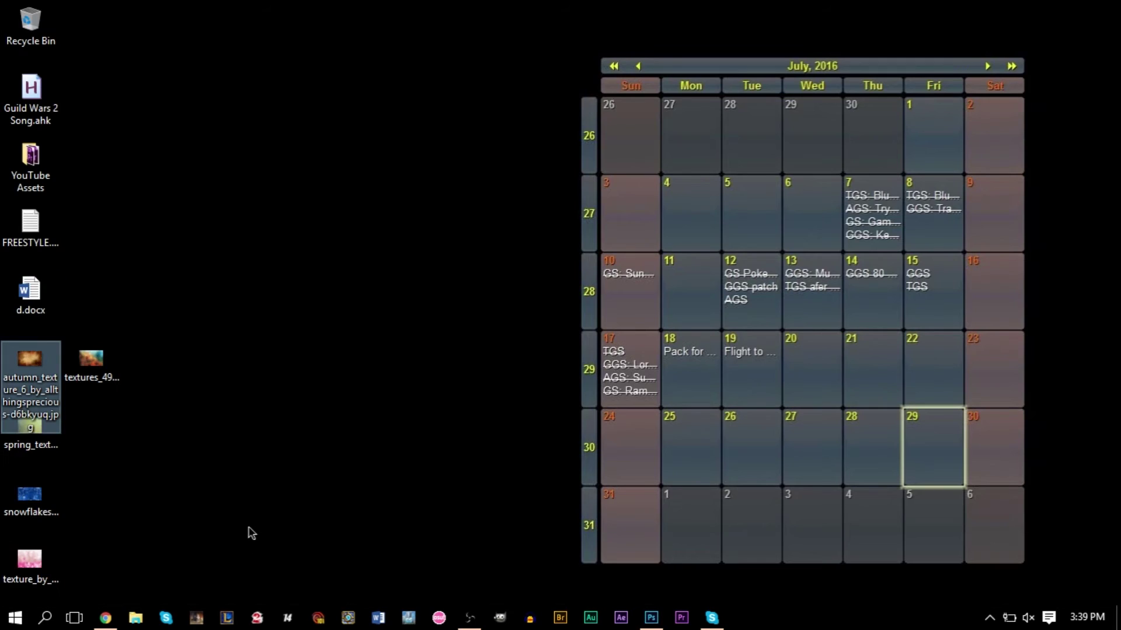
left_click(242, 537)
left_click(29, 495)
left_click(30, 426)
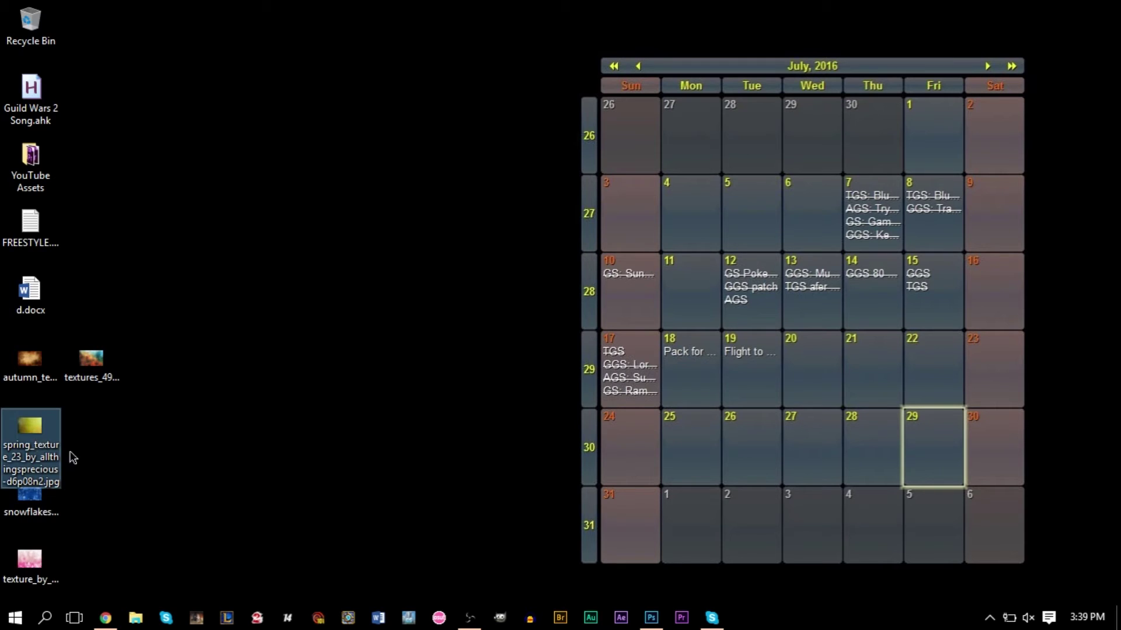
left_click(32, 560)
key("alt+Tab")
left_click_drag(28, 565, 355, 314)
left_click_drag(511, 365, 493, 243)
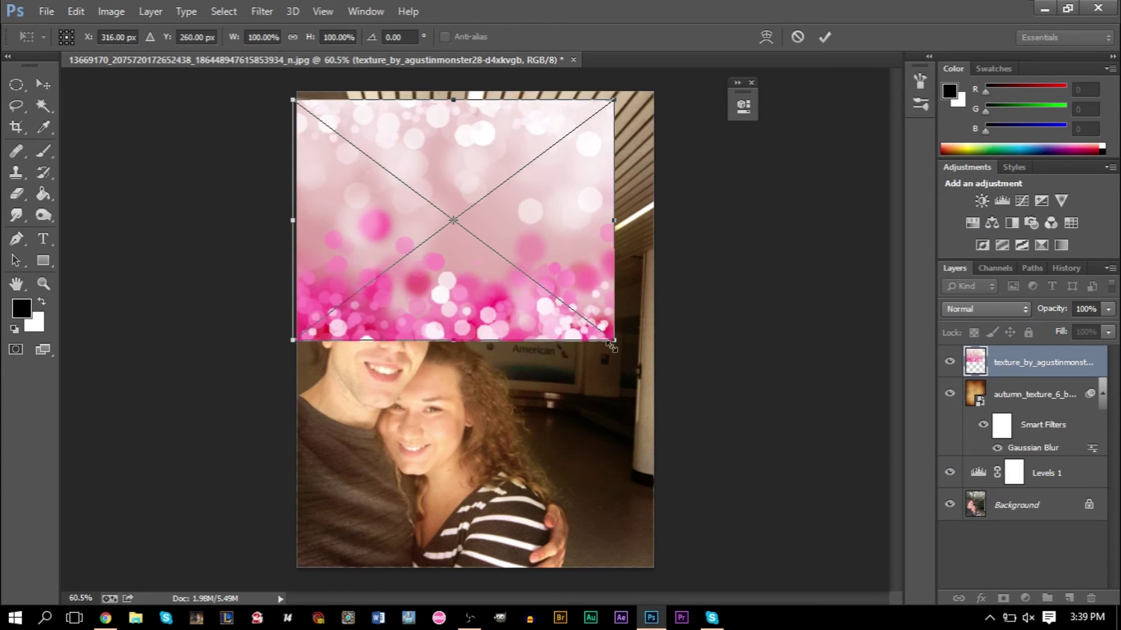
Step: Stretch the pink texture to about 178.55% width and 288.07% height, shift it right to fill the photo, and commit the placement
left_click_drag(611, 342, 750, 558)
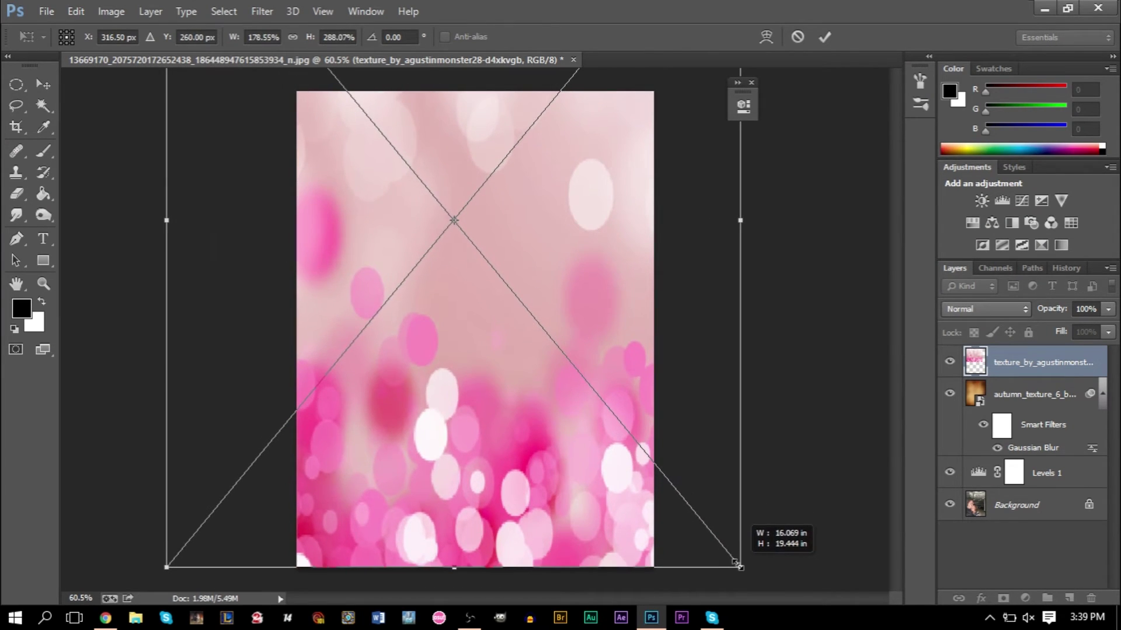
mouse_move(429, 432)
left_mouse_down()
mouse_move(552, 426)
mouse_move(250, 436)
mouse_move(507, 616)
mouse_move(590, 629)
mouse_move(518, 387)
mouse_move(538, 428)
mouse_move(444, 442)
mouse_move(222, 438)
mouse_move(544, 425)
left_mouse_up()
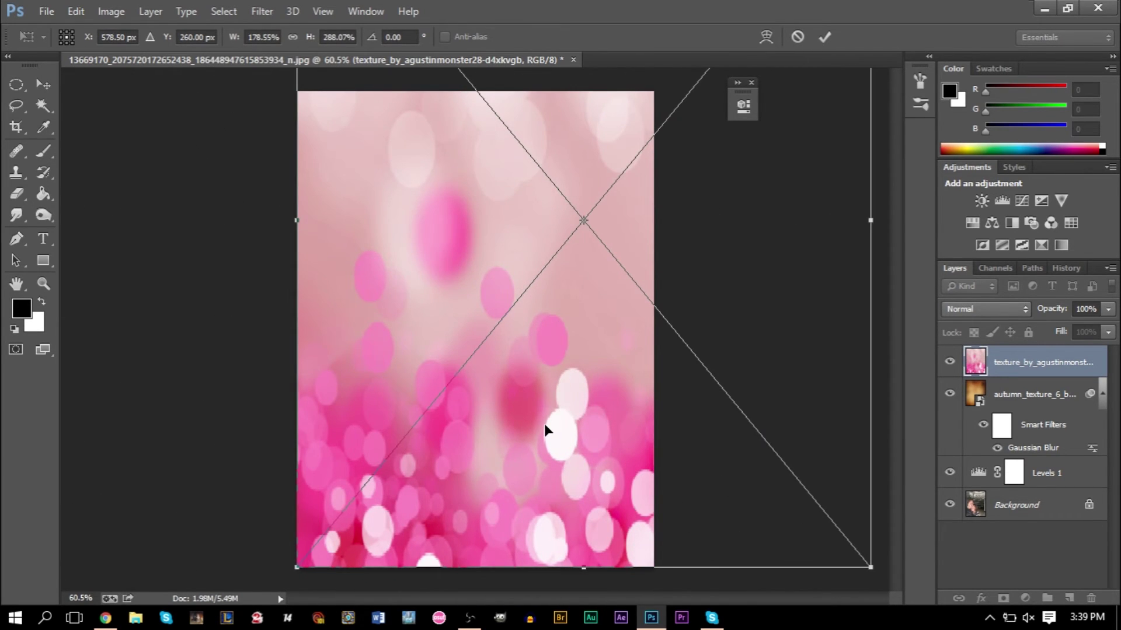
key("Return")
key("b")
Step: Apply a Gaussian Blur with a 40-pixel radius to the pink texture layer
left_click(263, 17)
mouse_move(339, 190)
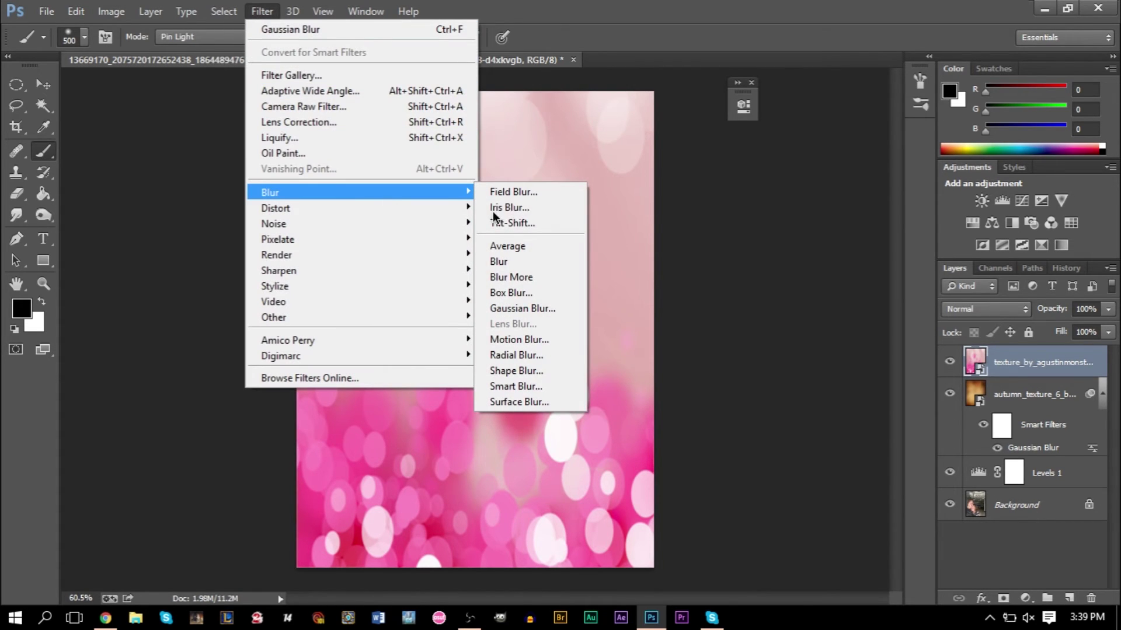
left_click(535, 308)
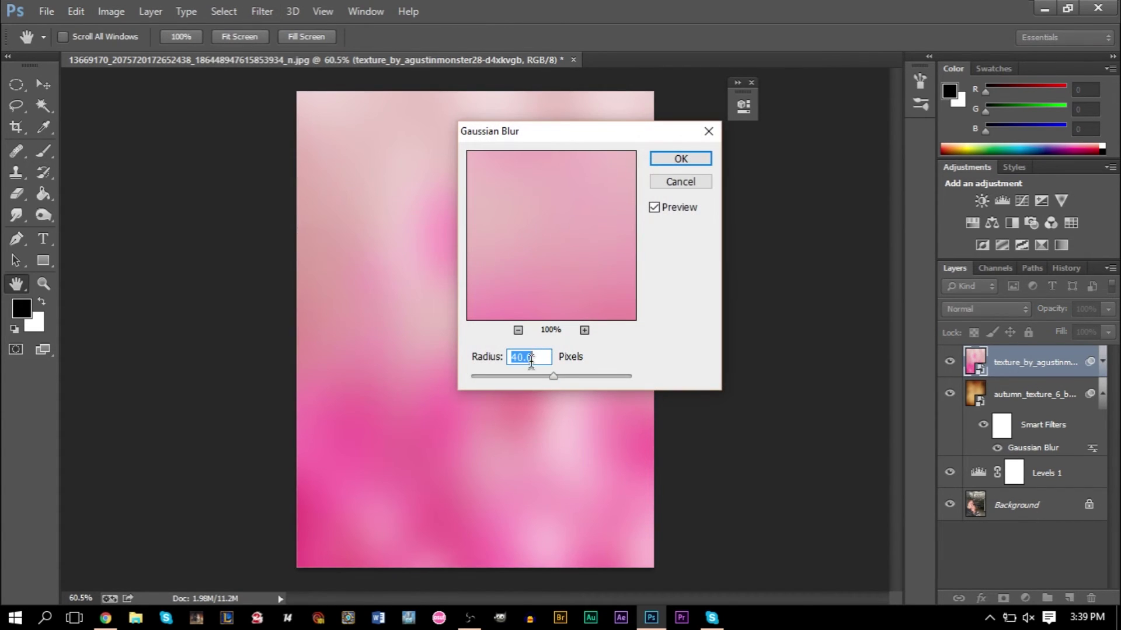
left_click(678, 164)
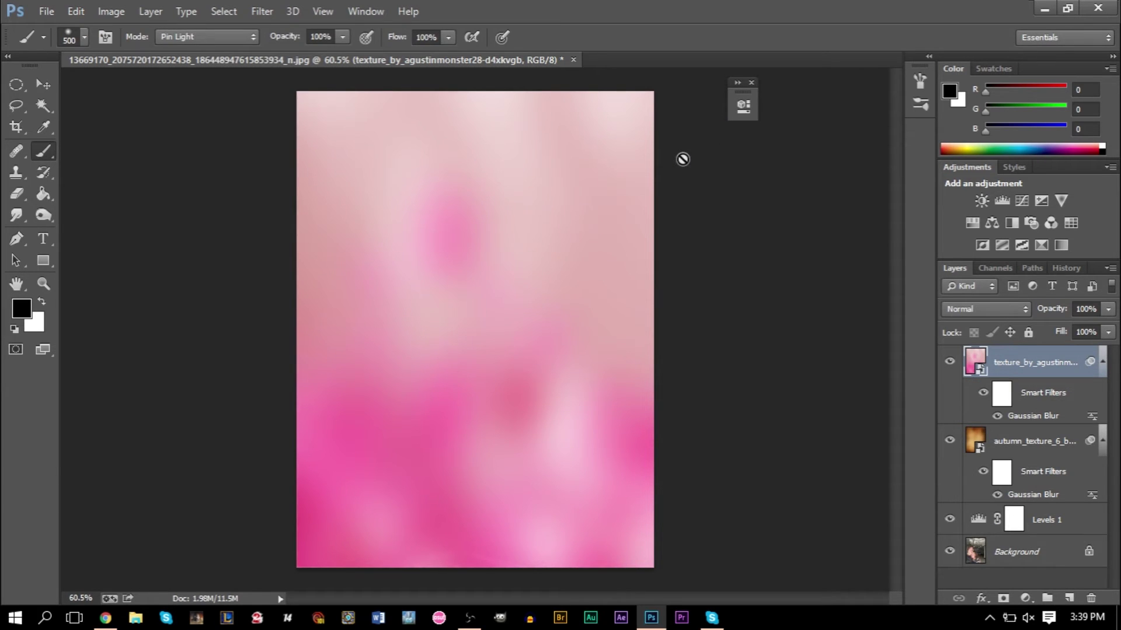
Step: Try Overlay on the pink texture layer, settle on Soft Light, and compare the photo with and without it
left_click(1001, 316)
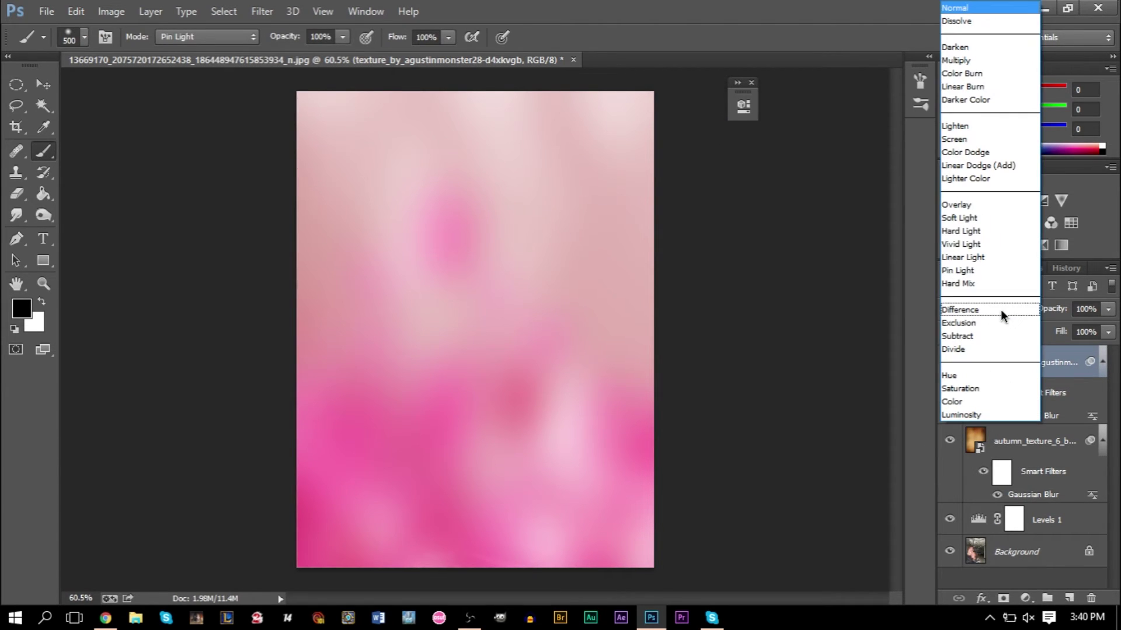
left_click(970, 204)
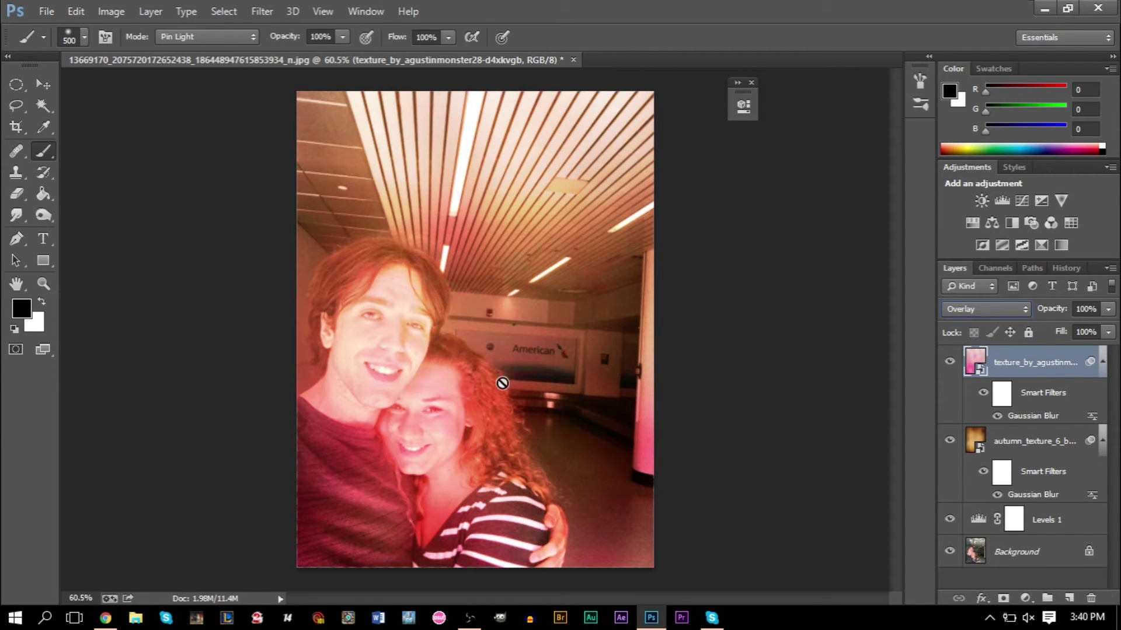
left_click(982, 309)
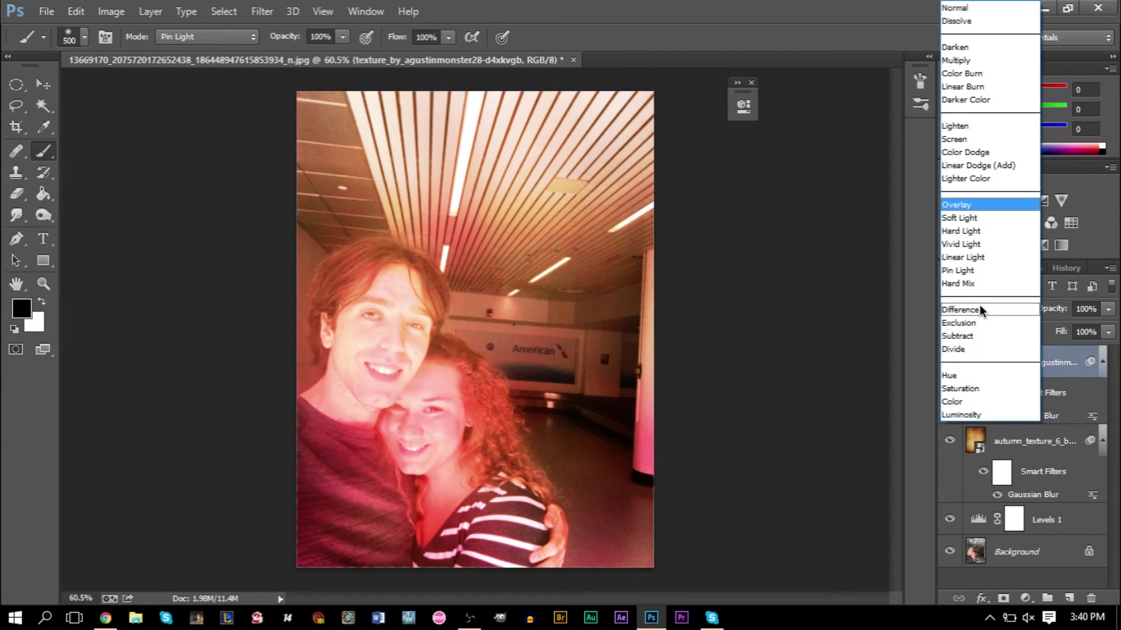
left_click(969, 219)
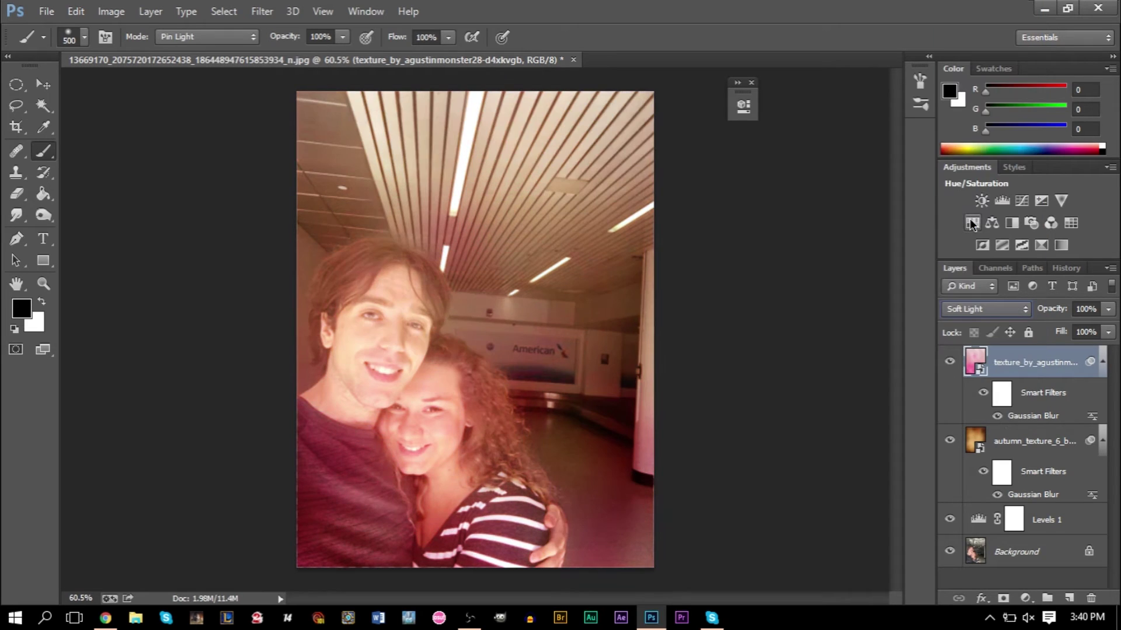
left_click(951, 363)
left_click(952, 363)
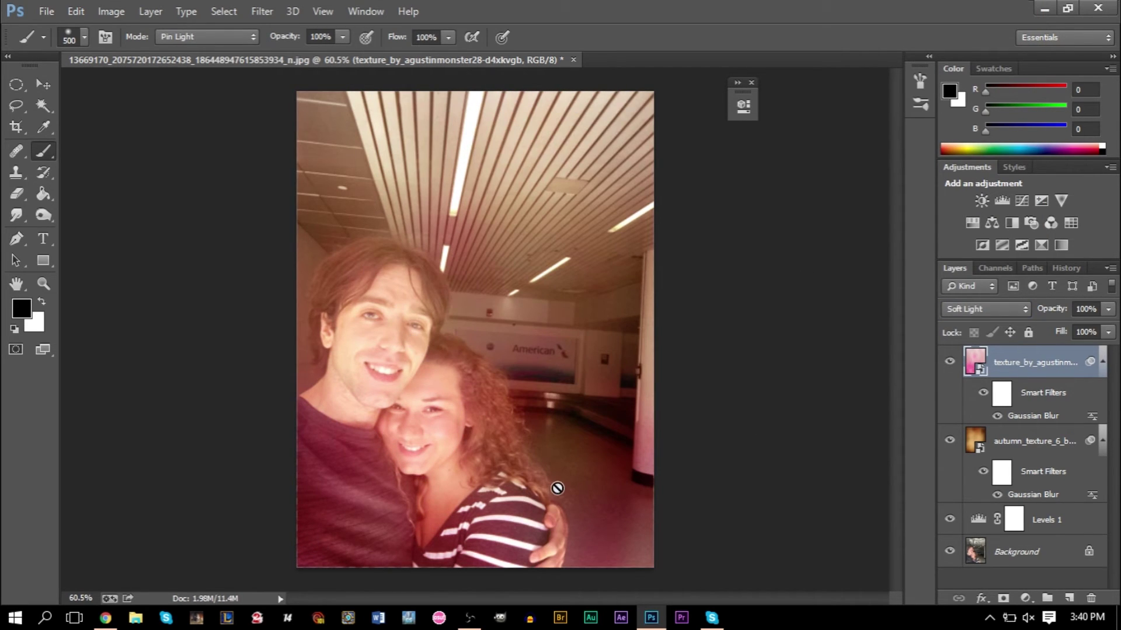
Step: Move the pink texture down and to the left over the photo and toggle its visibility to compare the tint
left_click(42, 87)
left_click_drag(430, 385, 279, 483)
left_click(949, 363)
left_click(952, 364)
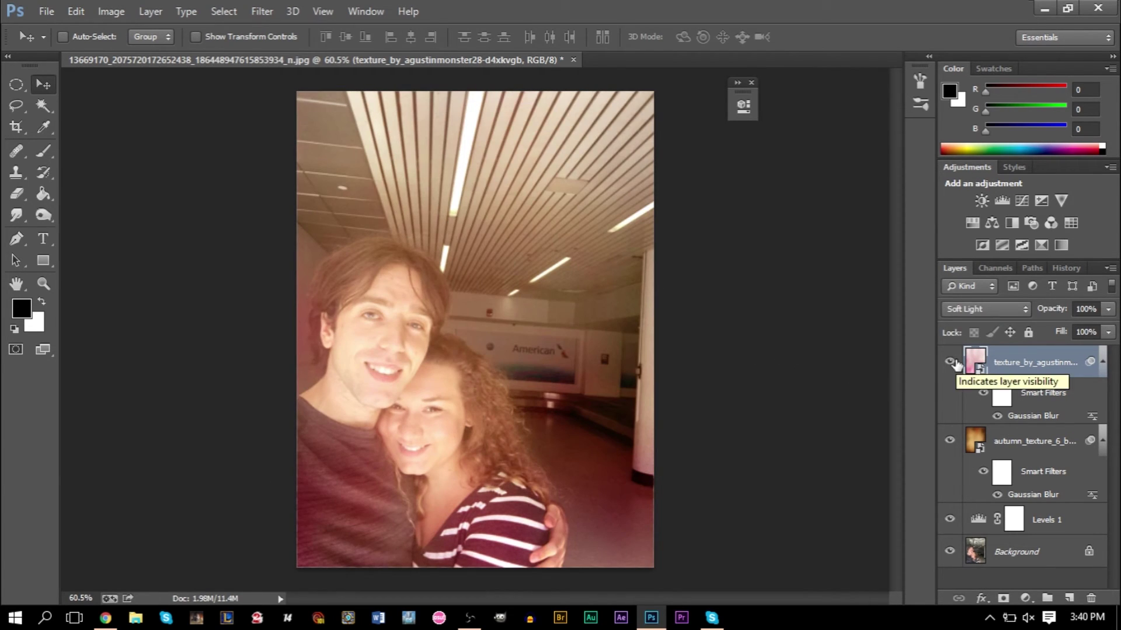
Step: Add a layer mask to the pink texture and paint it black over the couple, leaving the background tinted
left_click(1003, 599)
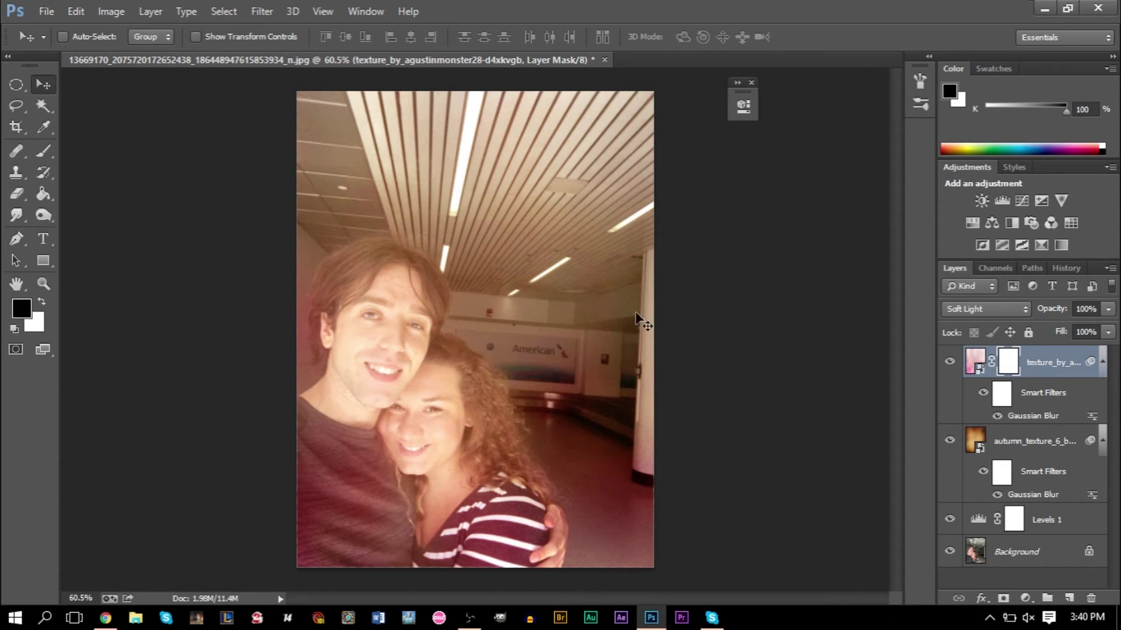
left_click(44, 153)
mouse_move(298, 388)
left_mouse_down()
mouse_move(359, 493)
mouse_move(327, 401)
left_mouse_up()
left_click_drag(345, 324, 480, 560)
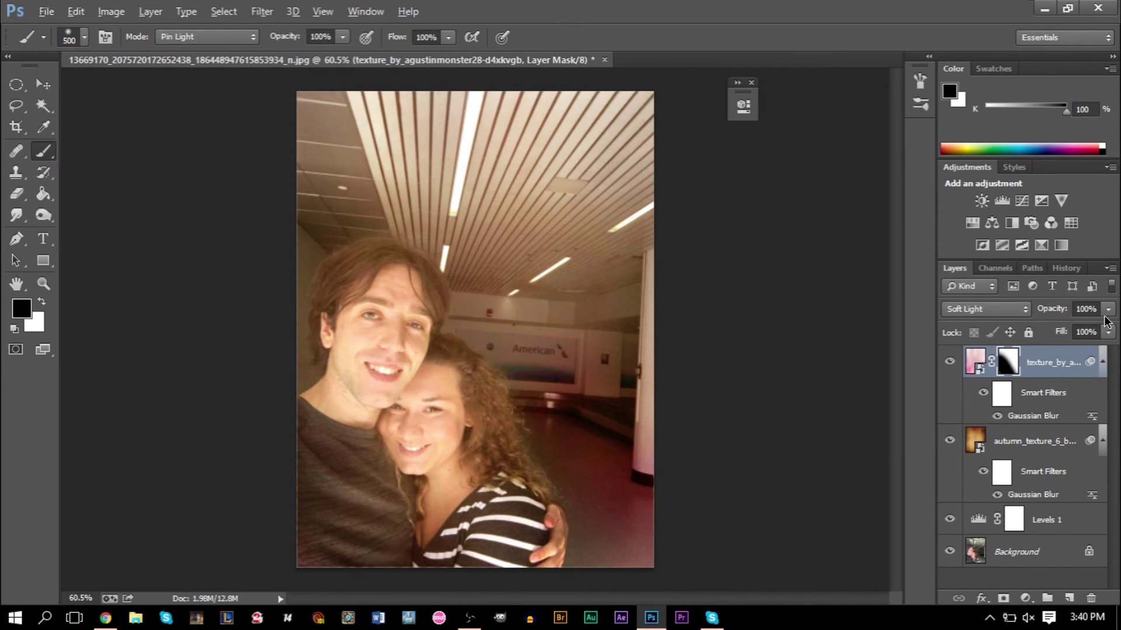
Step: Undo the mask painting over the couple and paint the mask black over the ceiling and the right-hand background instead
key("ctrl+z")
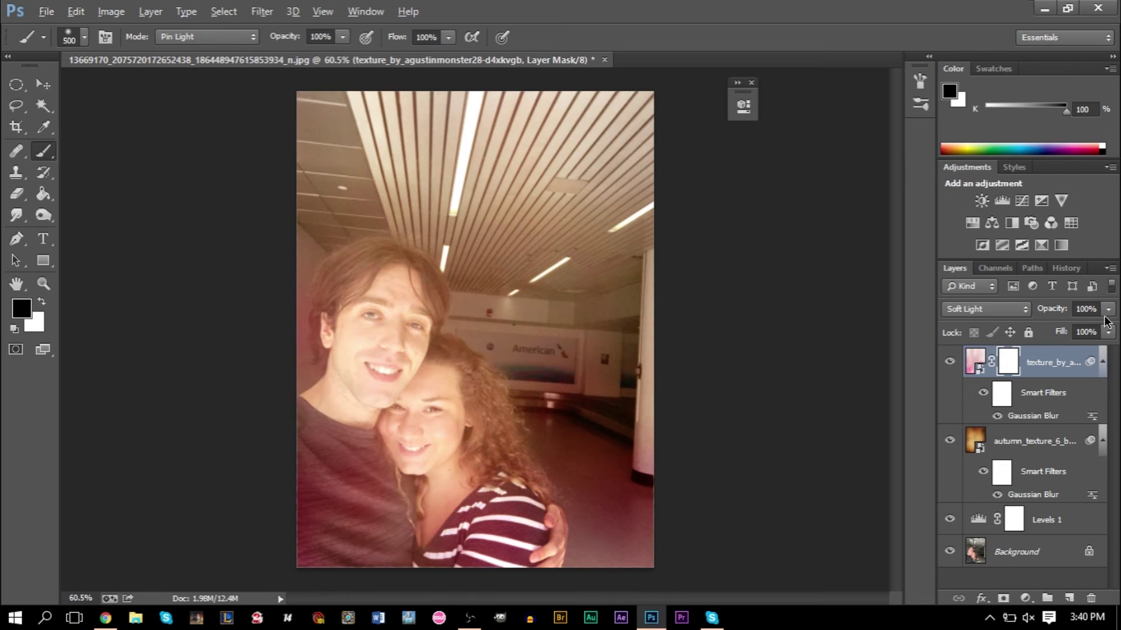
mouse_move(404, 131)
left_mouse_down()
mouse_move(659, 475)
mouse_move(619, 241)
mouse_move(522, 121)
mouse_move(294, 136)
left_mouse_up()
left_click_drag(623, 357, 594, 532)
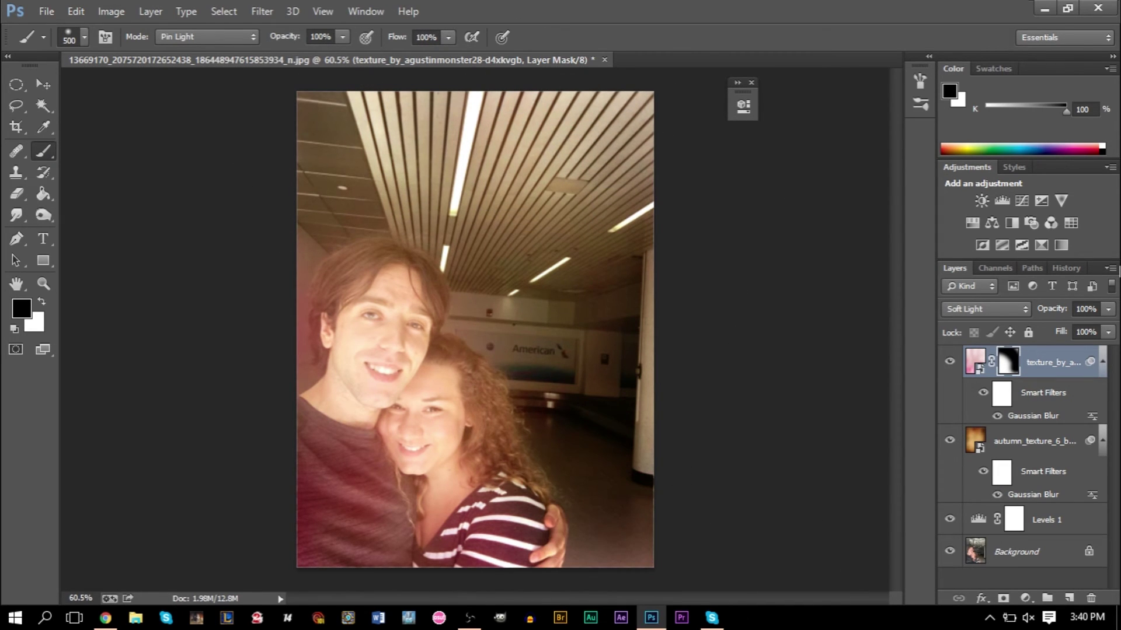
Step: Undo the masking of the pink texture and delete both the pink and autumn texture layers
key("ctrl+alt+z")
key("ctrl+alt+z")
key("ctrl+alt+z")
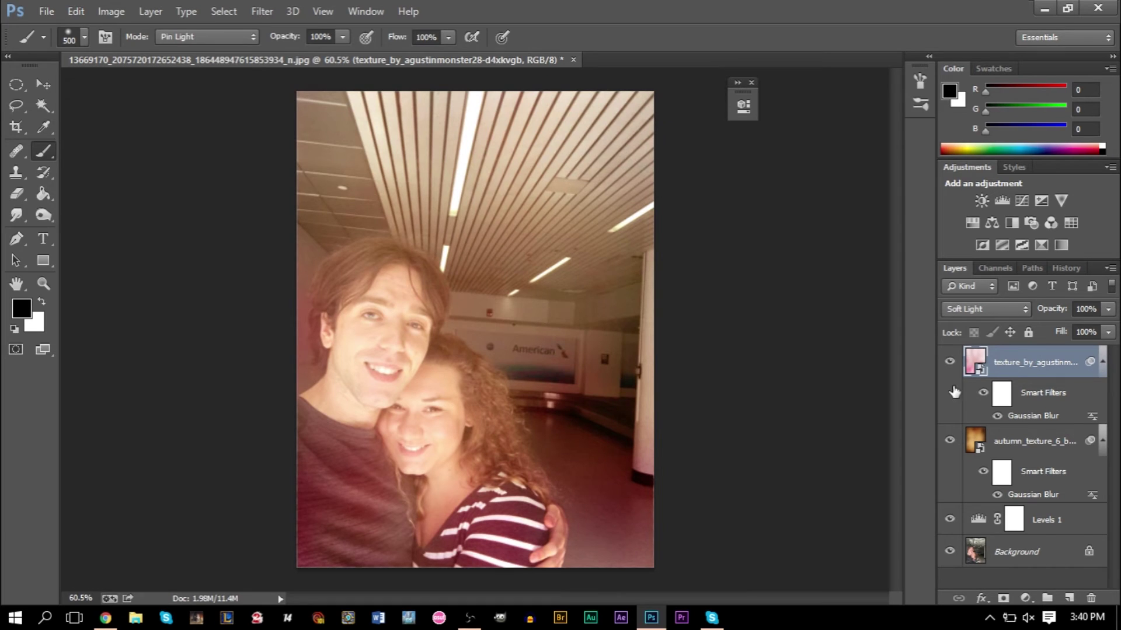
left_click(1090, 598)
left_click(1090, 598)
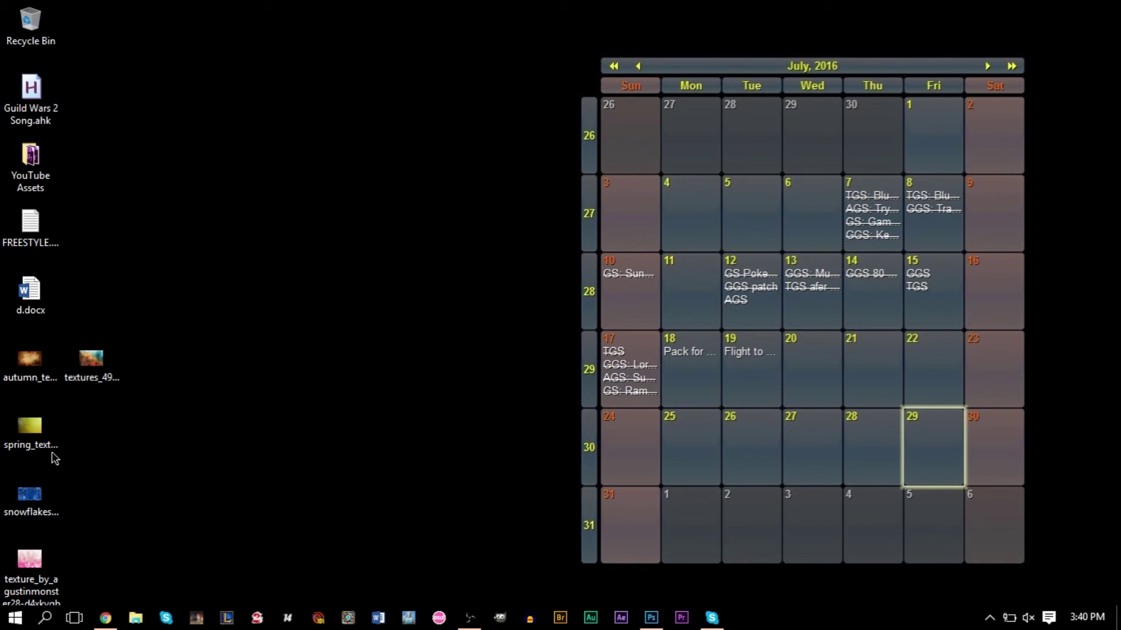
Step: Place the blue snowflakes image from the desktop, stretched to 27.45% width and 44.40% height to cover the photo, and shift it right
left_click_drag(23, 499, 490, 259)
key("alt+Tab")
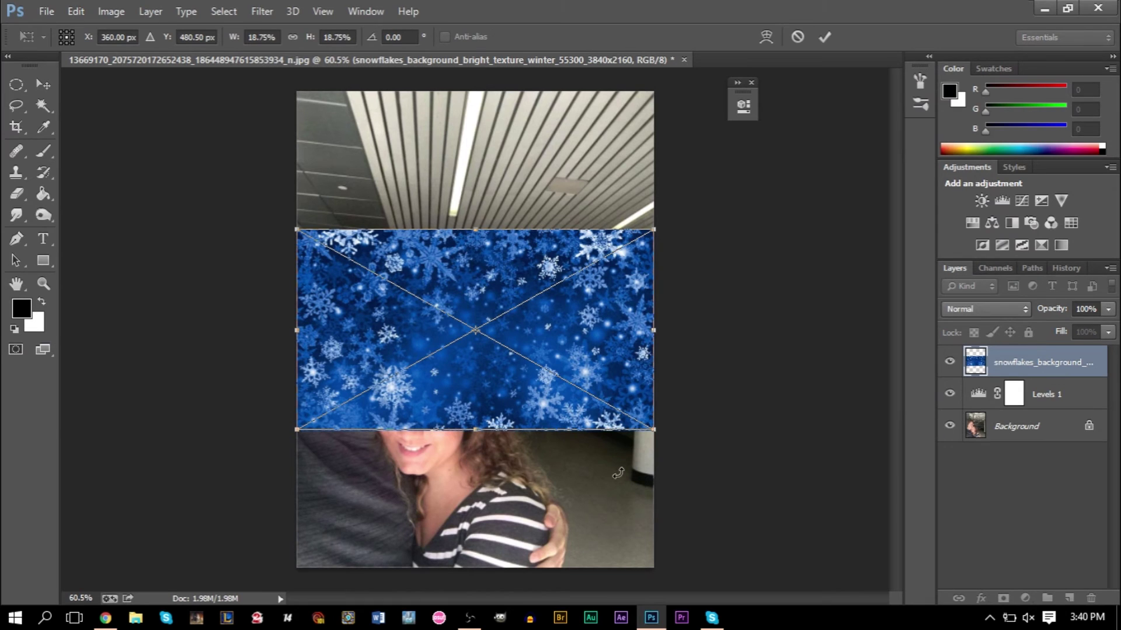
left_click_drag(654, 431, 753, 573)
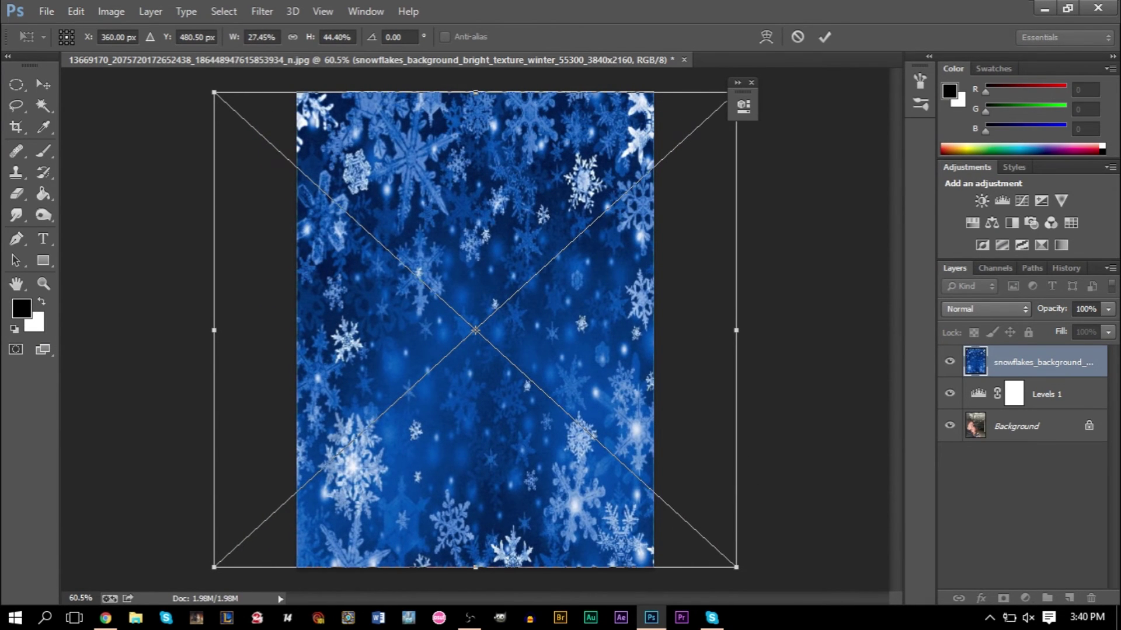
key("Return")
key("v")
left_click_drag(392, 319, 467, 325)
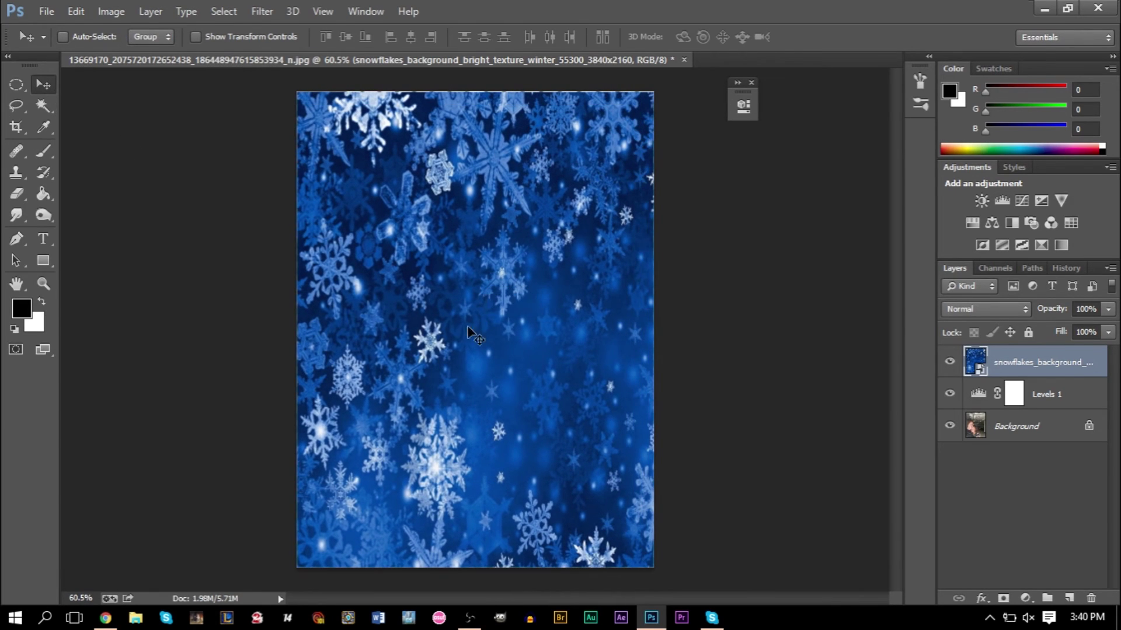
Step: Try Soft Light blending with a repositioned, unblurred snowflake texture, and undo both changes
left_click(989, 309)
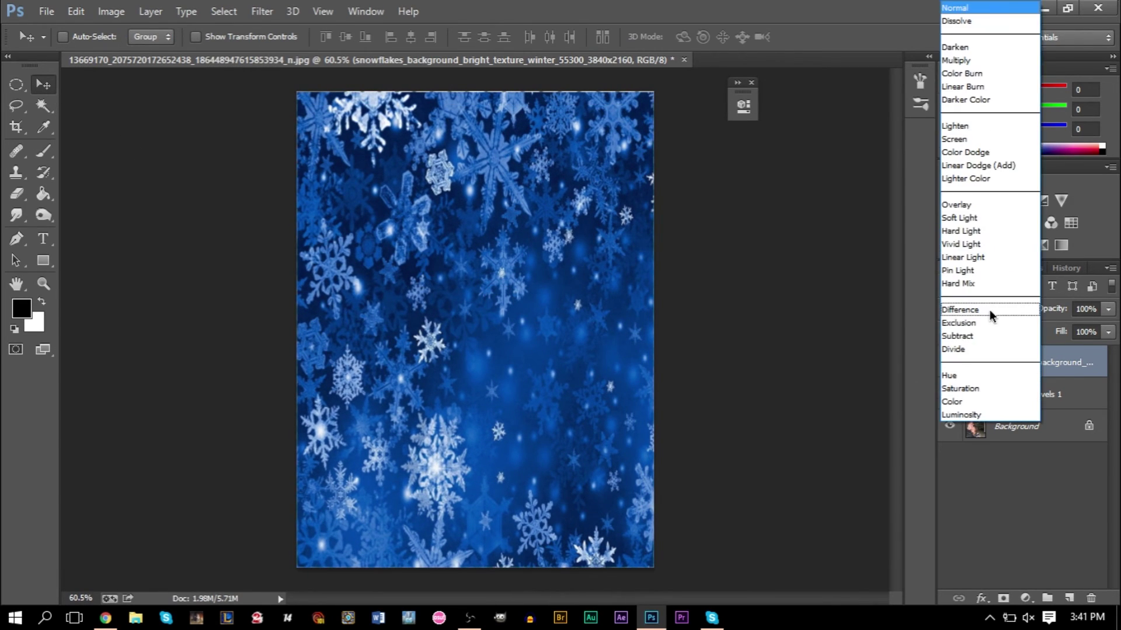
left_click(986, 215)
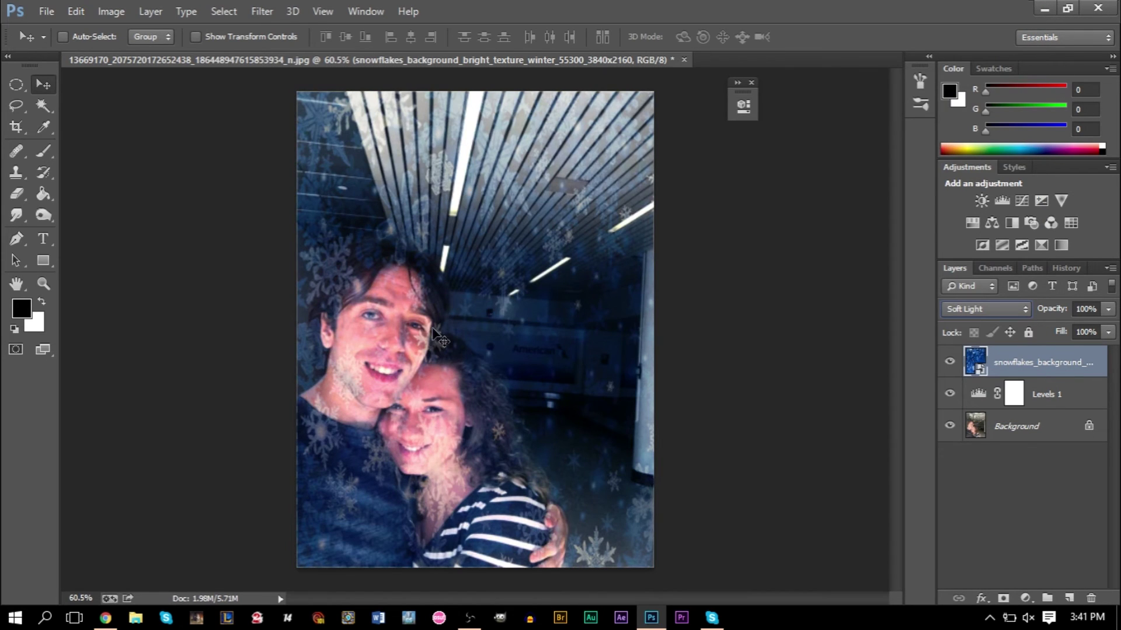
left_click_drag(516, 293, 360, 315)
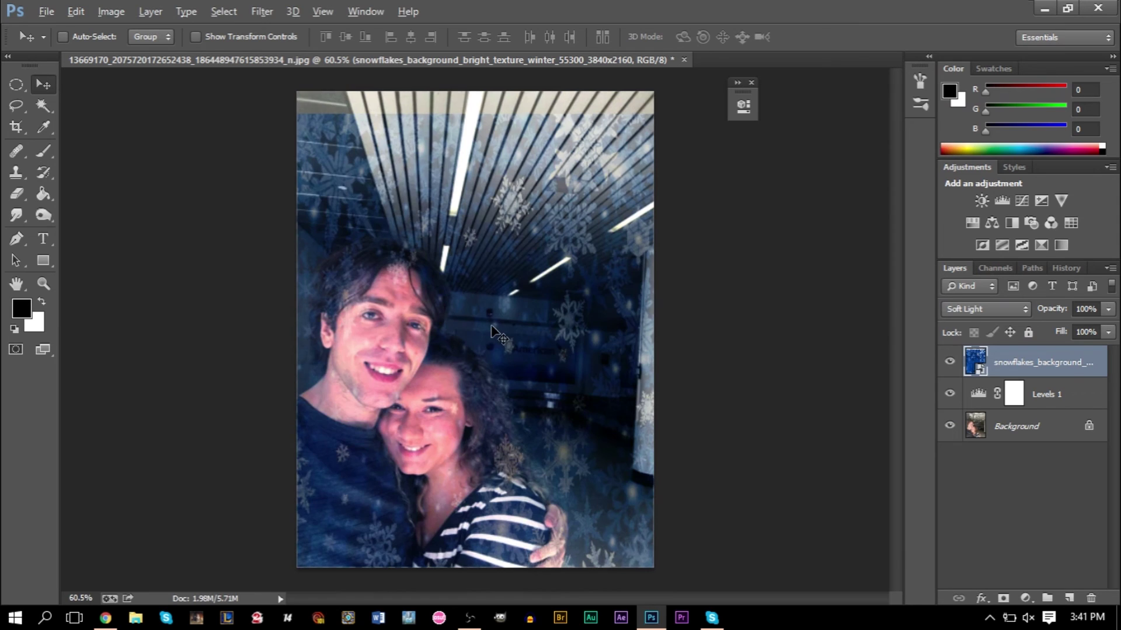
key("ctrl+alt+z")
key("ctrl+alt+z")
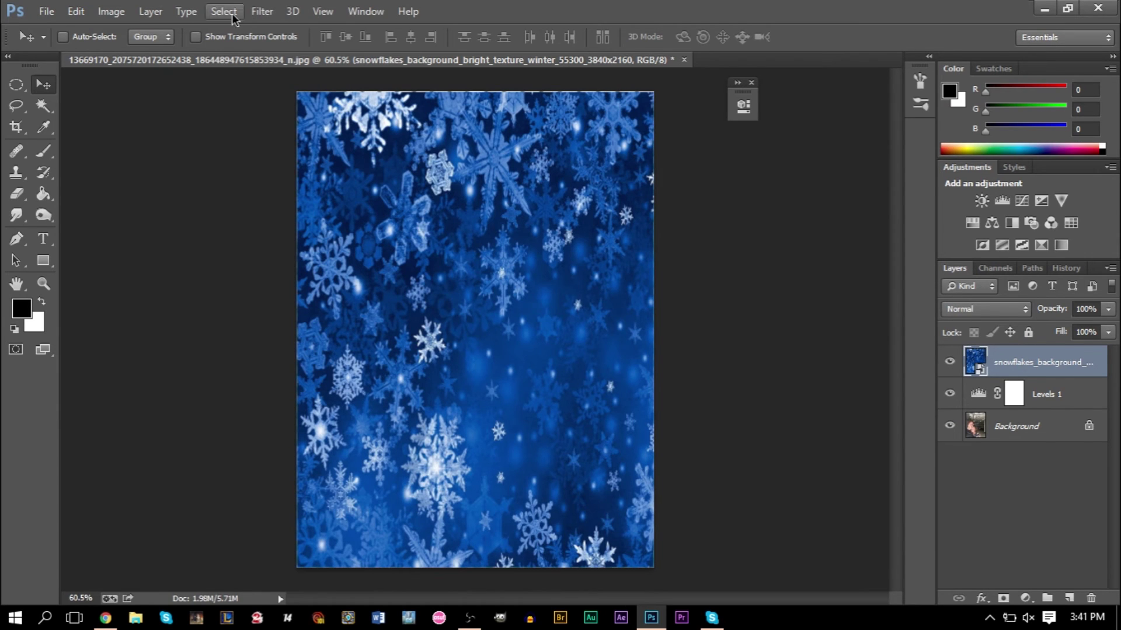
Step: Apply a Gaussian Blur to the snowflake texture layer with the same 40-pixel radius
left_click(271, 10)
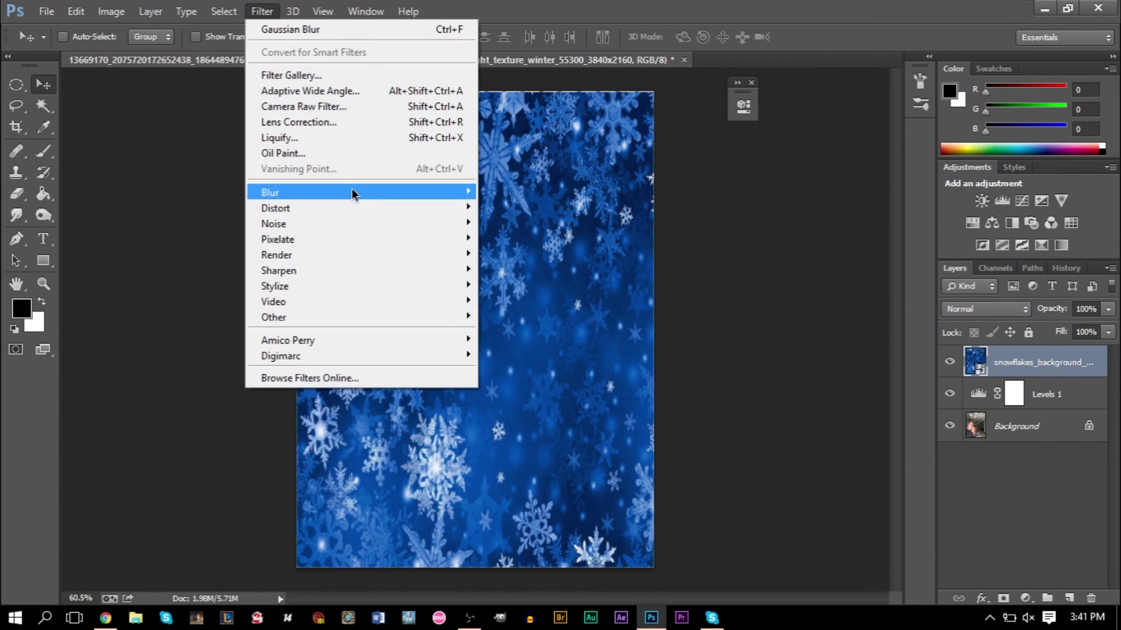
mouse_move(352, 188)
left_click(521, 309)
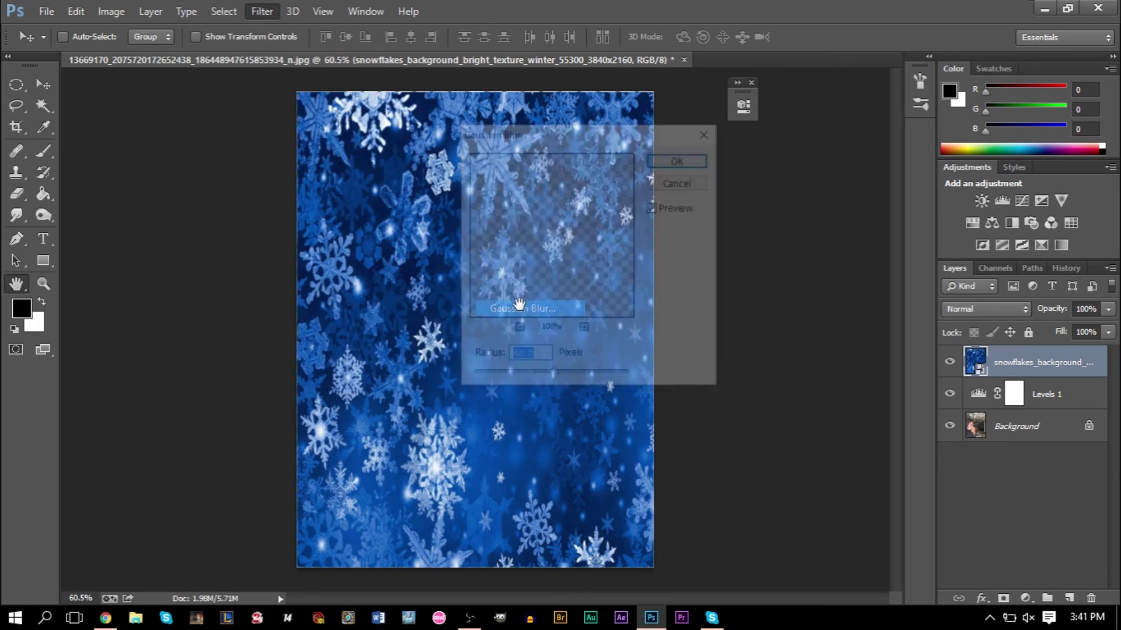
left_click(705, 158)
Step: Reposition the blurred snowflake texture over the photo and set its blend mode to Soft Light
mouse_move(497, 325)
left_mouse_down()
mouse_move(506, 310)
mouse_move(474, 327)
left_mouse_up()
left_click(958, 309)
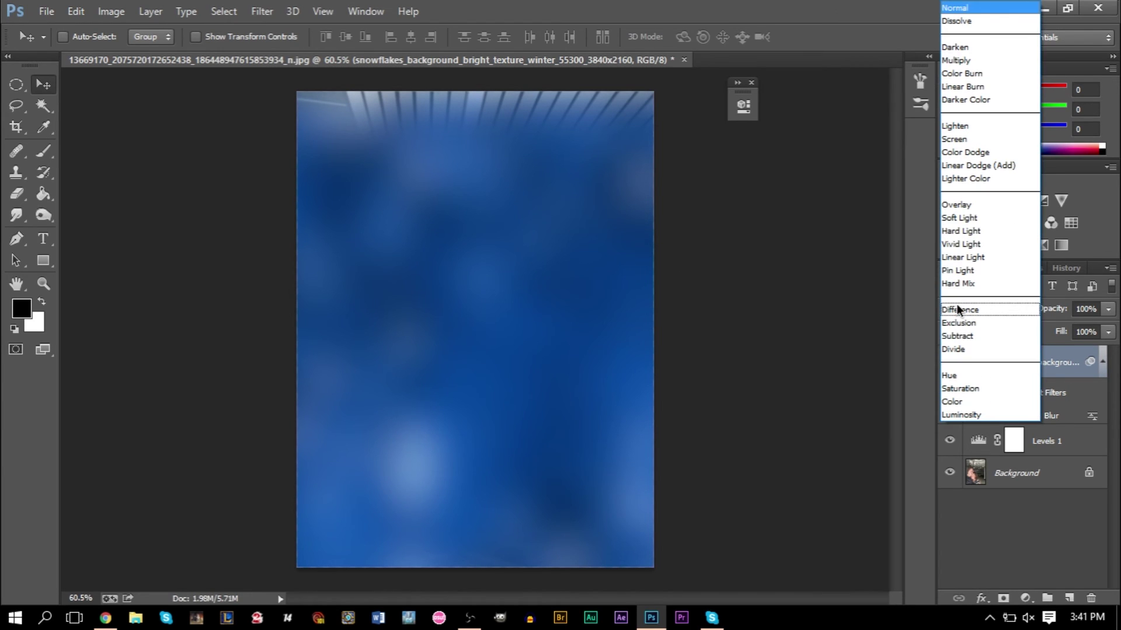
left_click(985, 221)
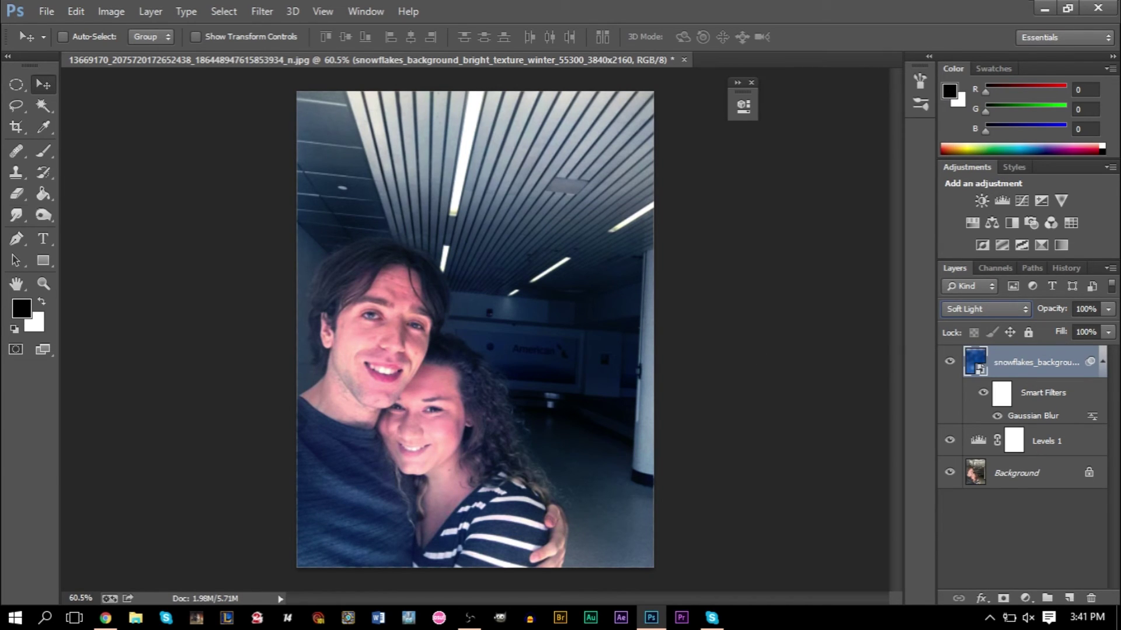
Step: Add a layer mask to the snowflake texture and paint it black over the couple, keeping the background blue
left_click(51, 155)
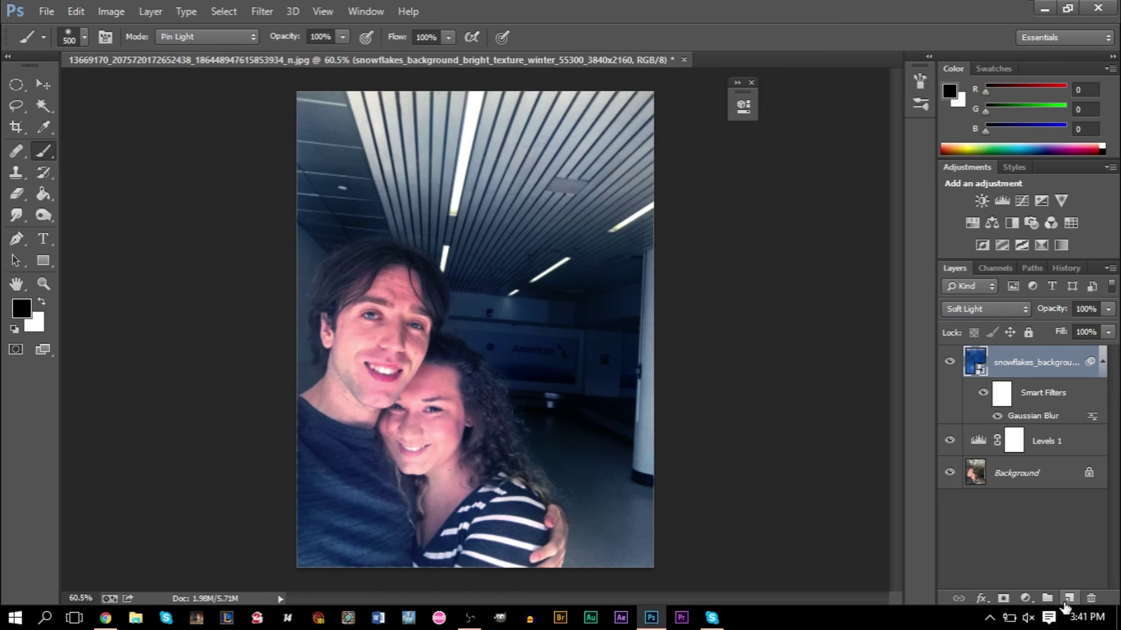
left_click(1006, 599)
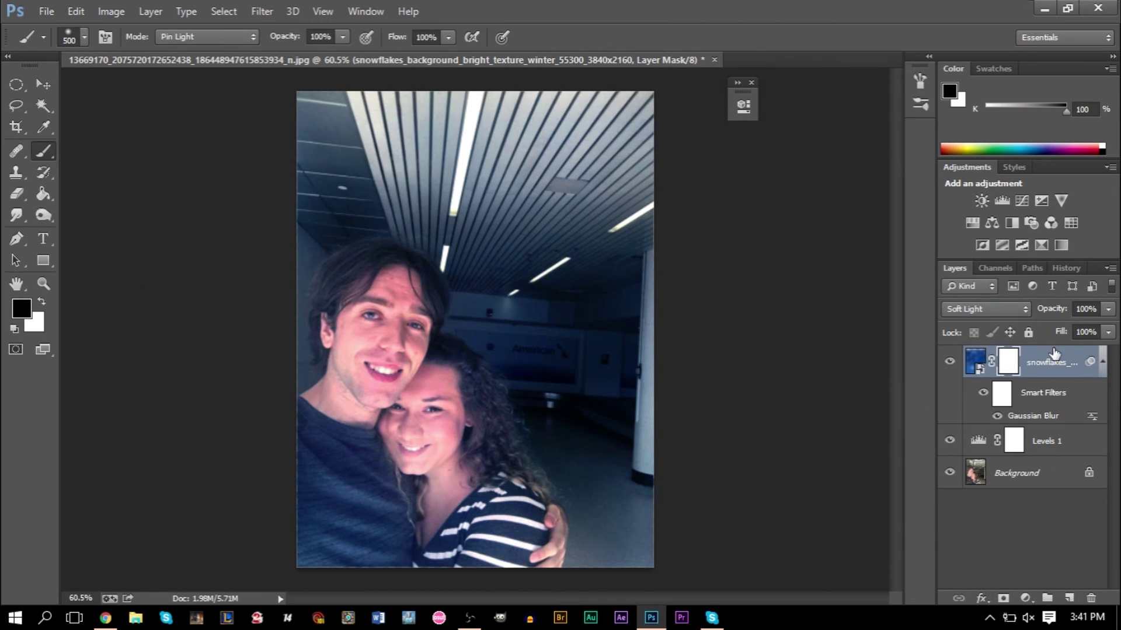
mouse_move(225, 488)
left_mouse_down()
mouse_move(375, 401)
mouse_move(280, 293)
mouse_move(379, 347)
mouse_move(409, 420)
left_mouse_up()
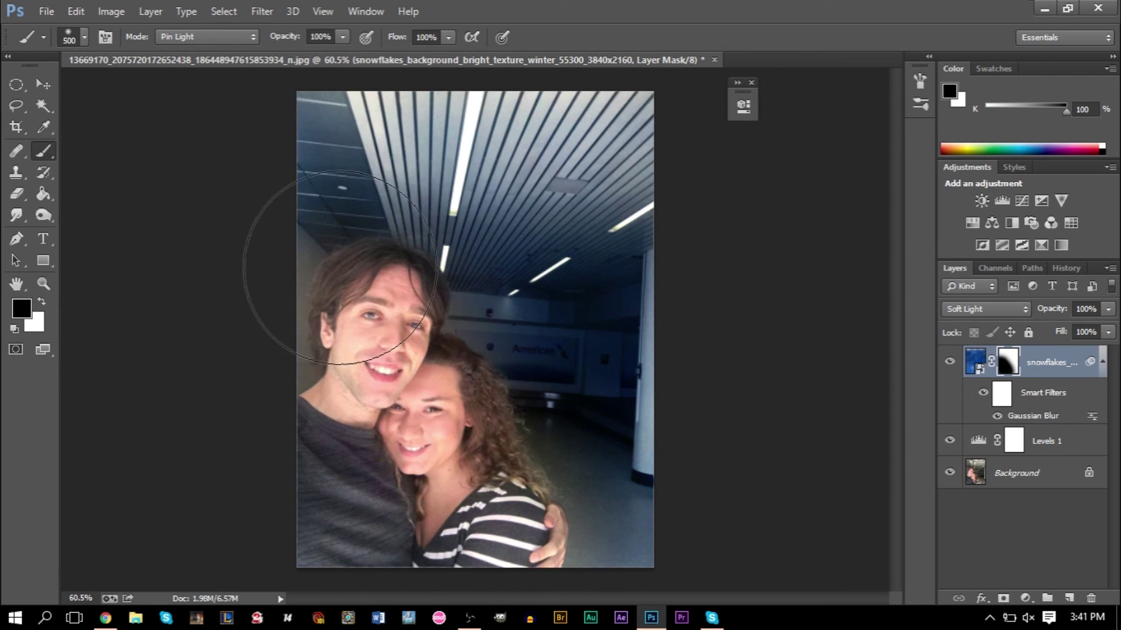